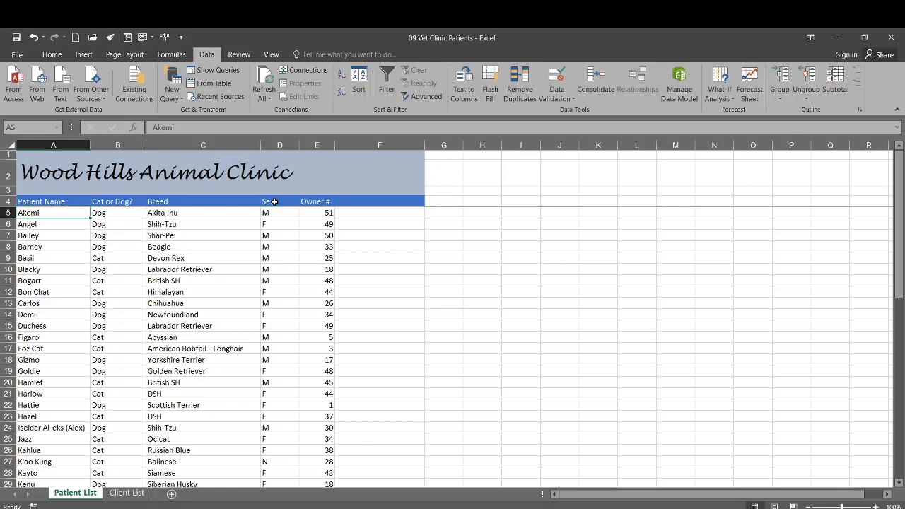
Insert a blank column E between the Sex and Owner # columns on the Patient List sheet.
click(315, 145)
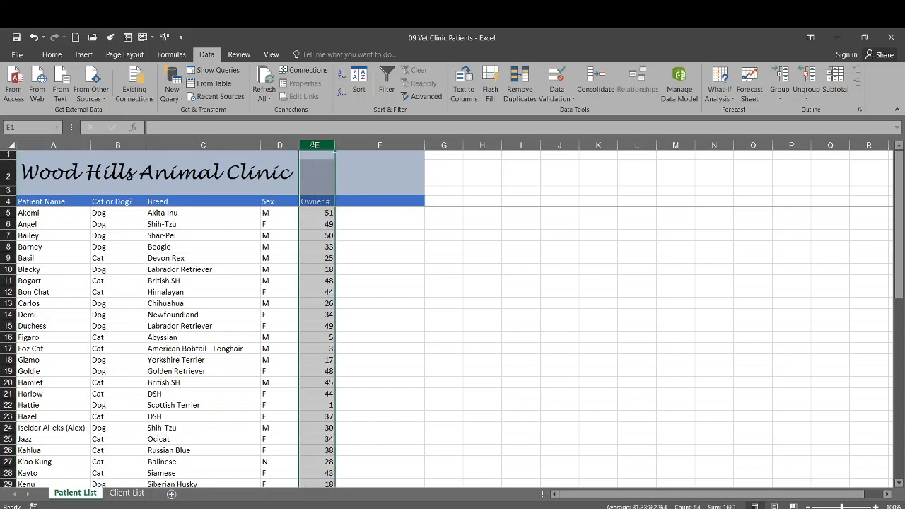
right_click(314, 145)
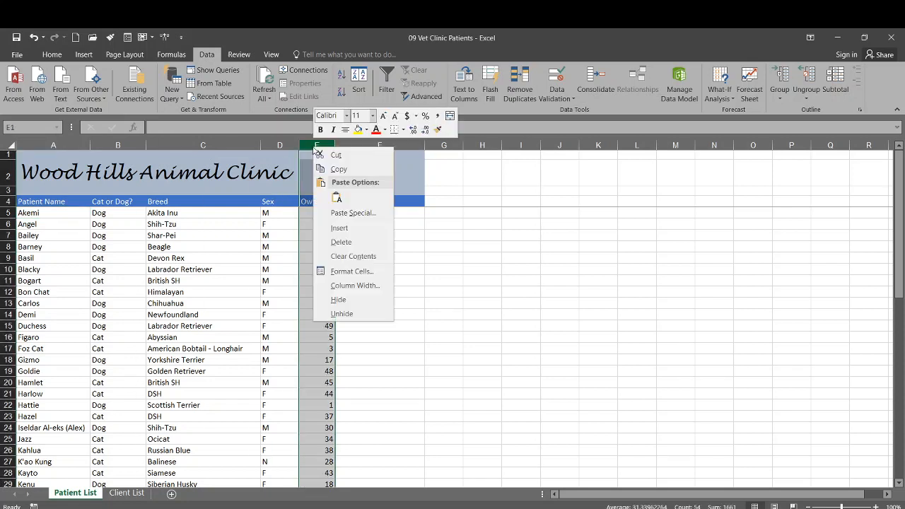
click(339, 228)
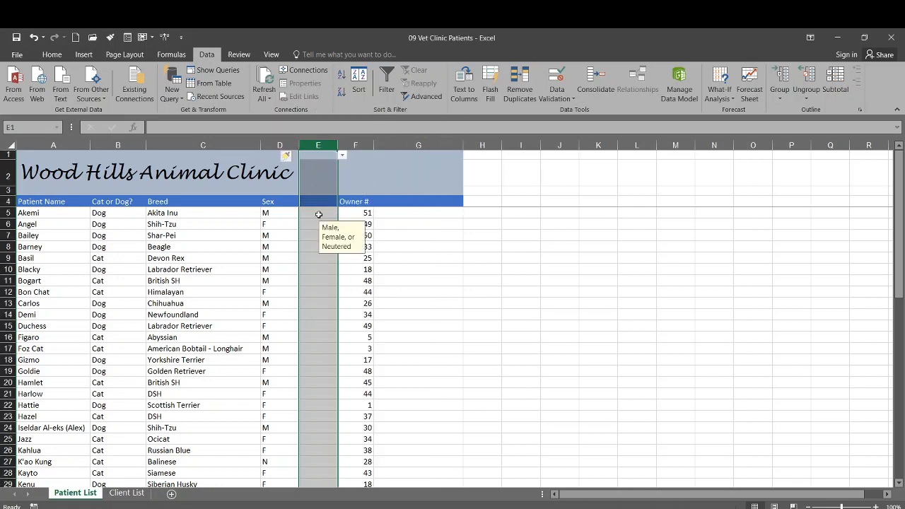
click(319, 214)
click(313, 200)
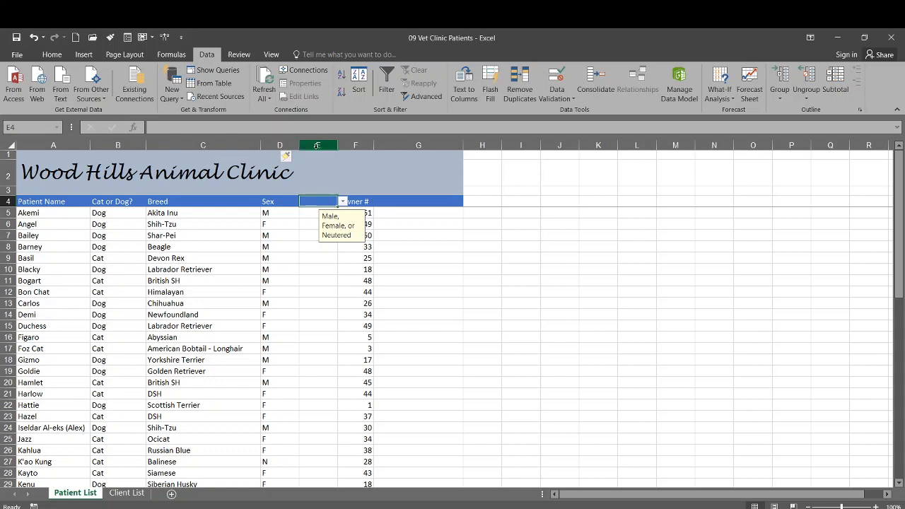
Clear all data validation settings from the new column E, and check cell E5 against D5.
click(317, 145)
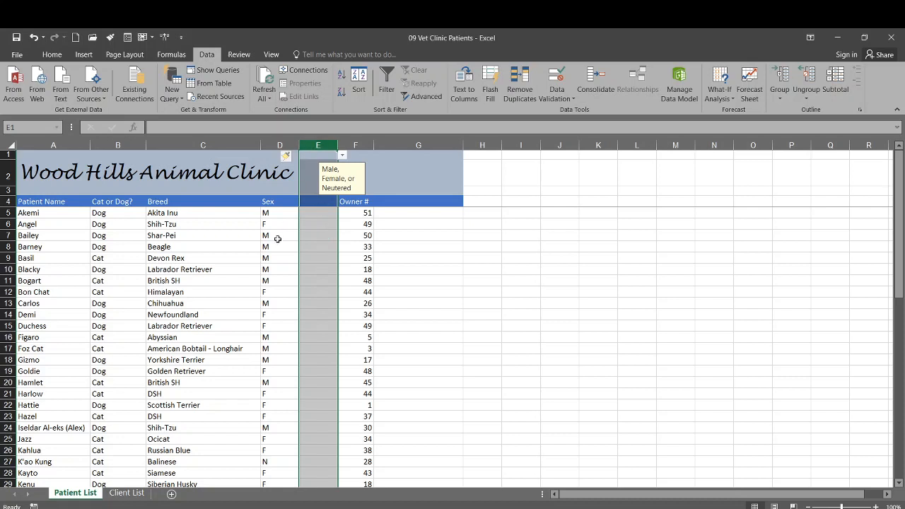
click(291, 223)
click(315, 212)
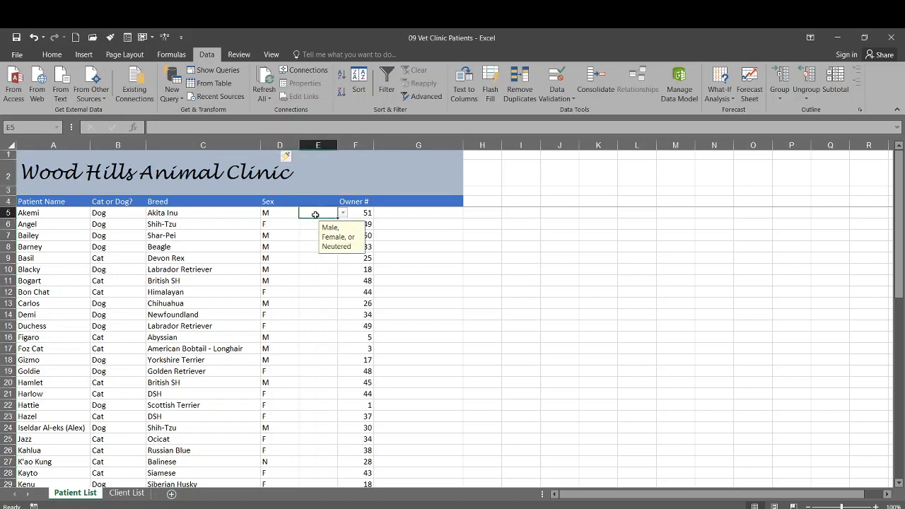
click(321, 144)
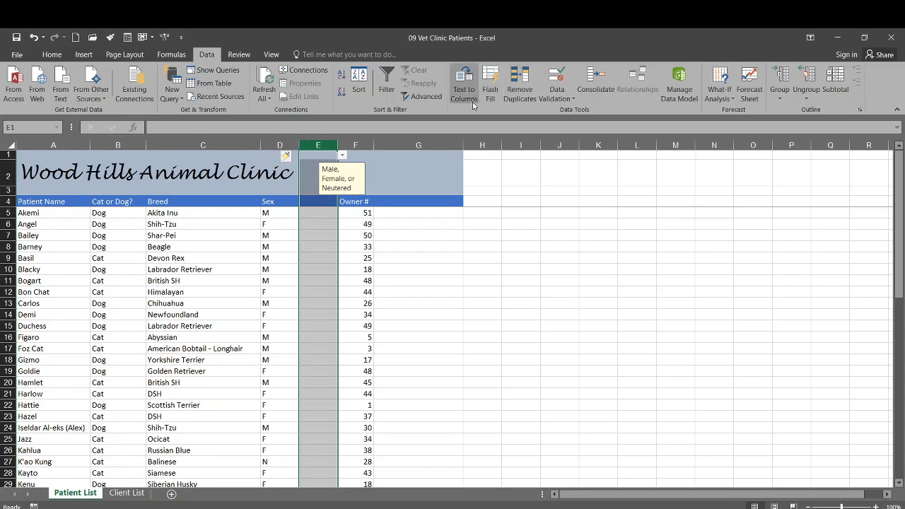
click(569, 96)
click(564, 113)
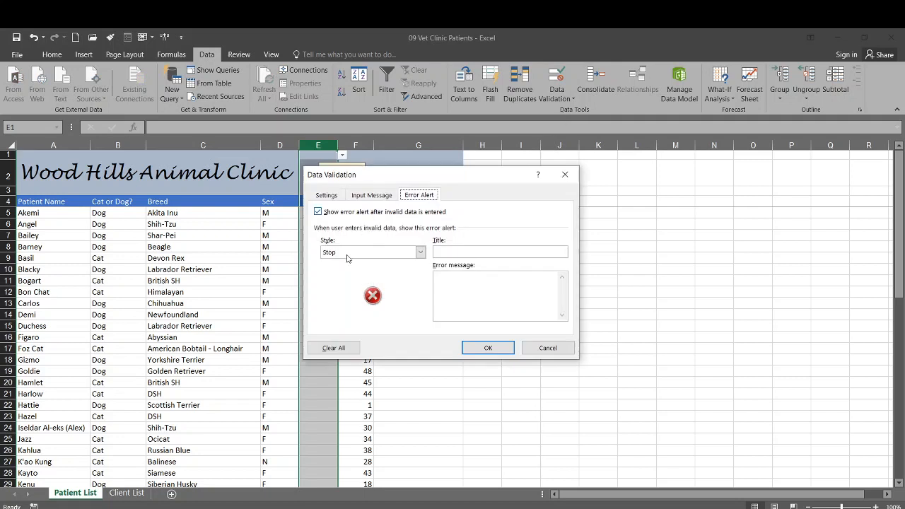
click(354, 347)
click(508, 347)
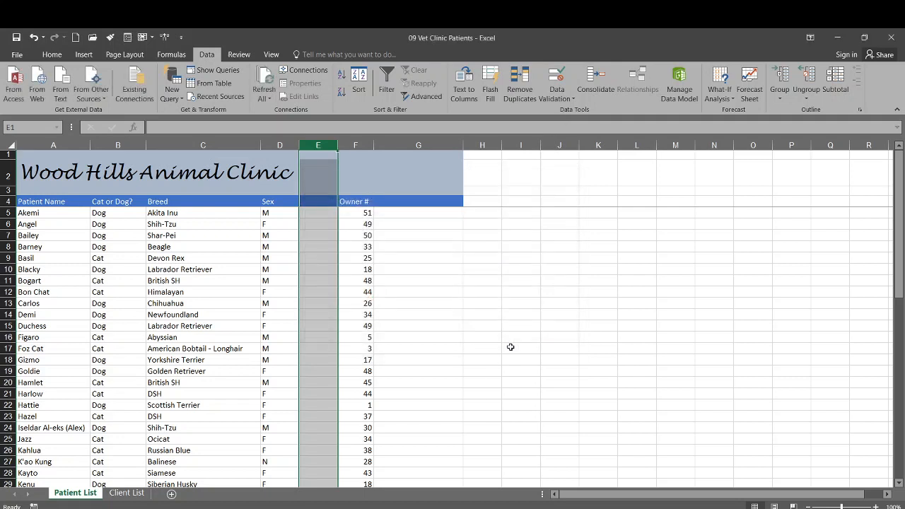
click(319, 215)
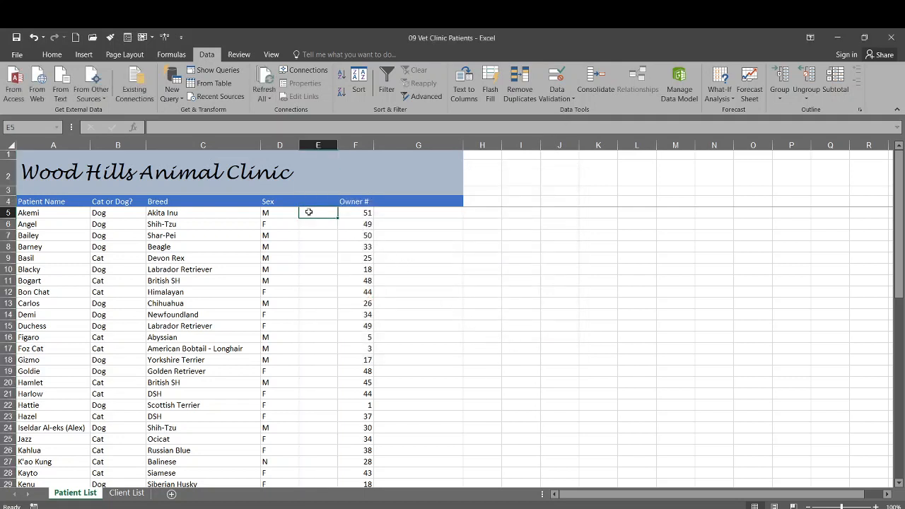
click(273, 211)
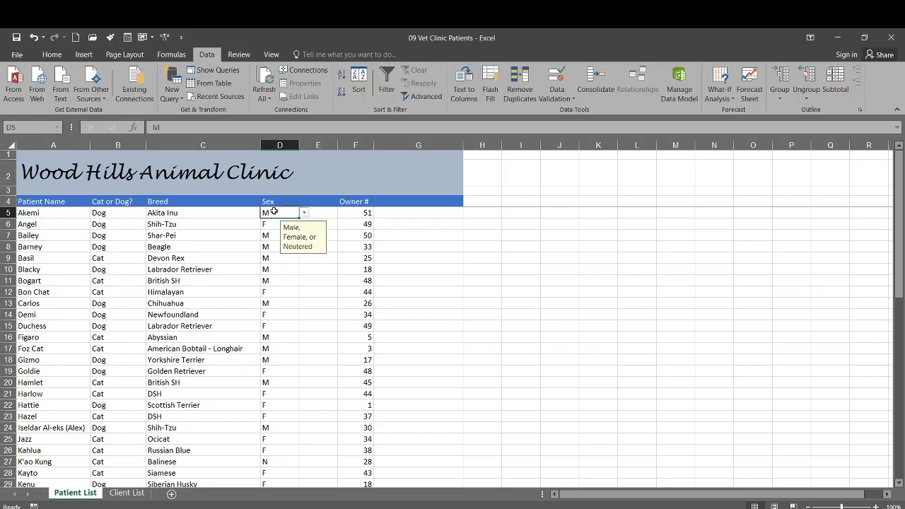
click(317, 214)
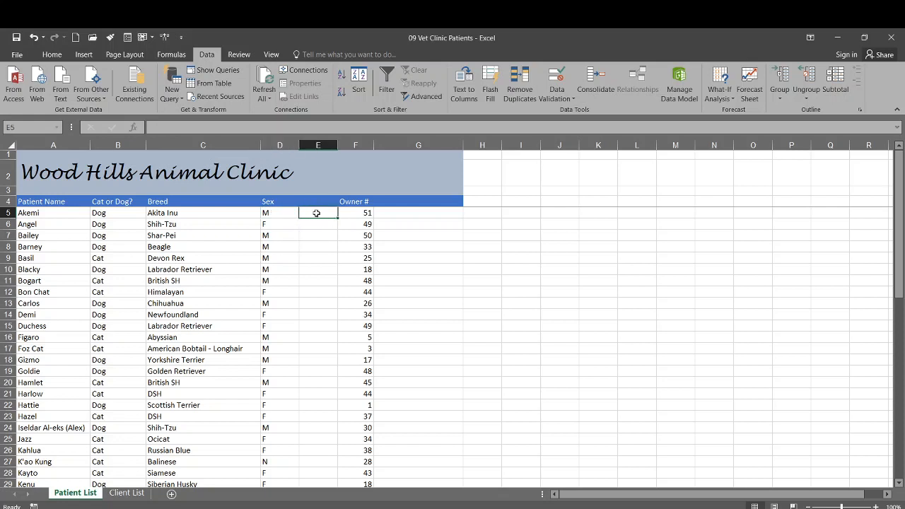
Enter the header Spayed/Neutered in cell E4 and widen column E slightly.
click(315, 202)
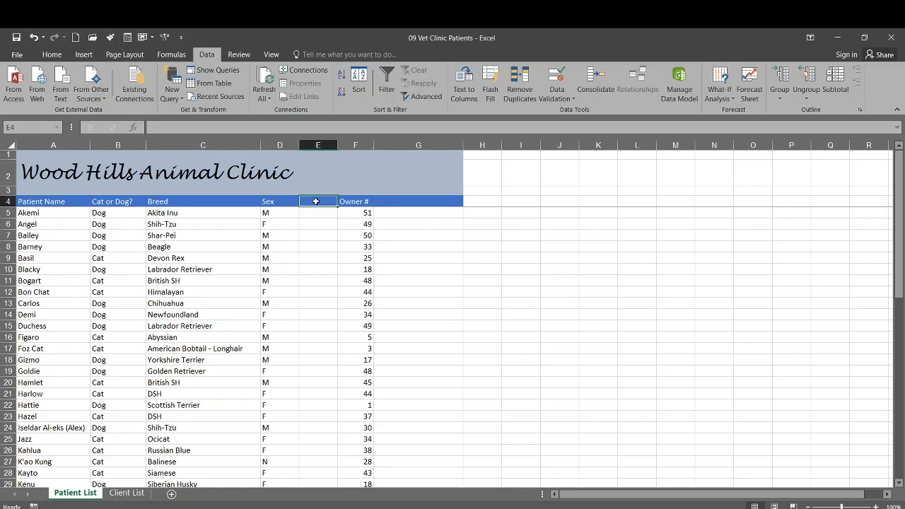
text(Spayed)
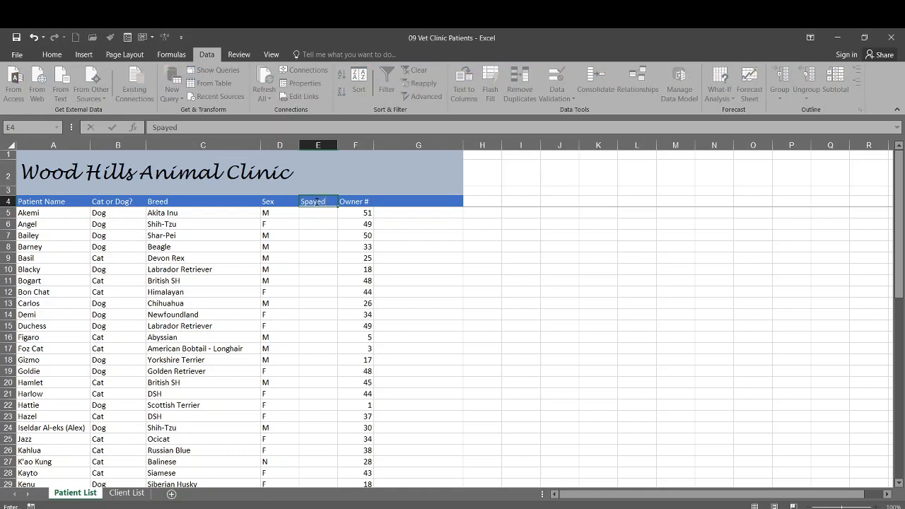
text(/Neutered)
key(Return)
click(309, 203)
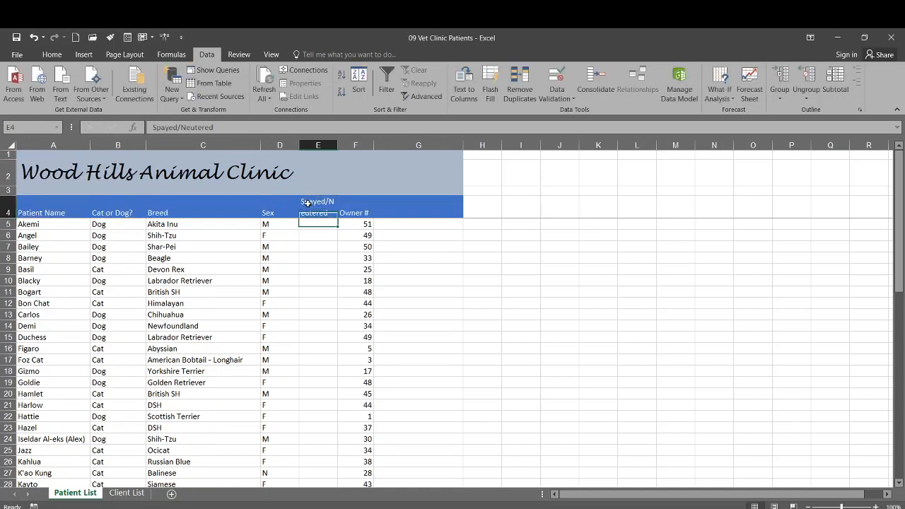
click(180, 127)
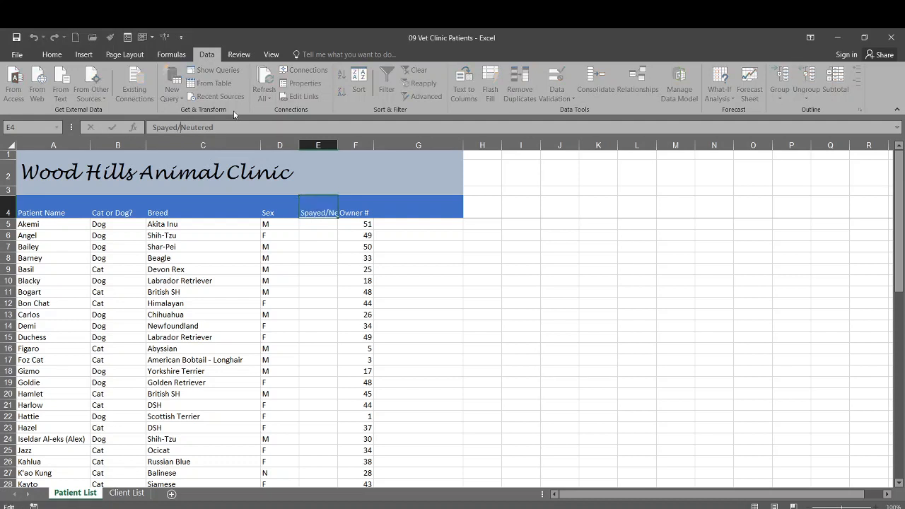
key(Return)
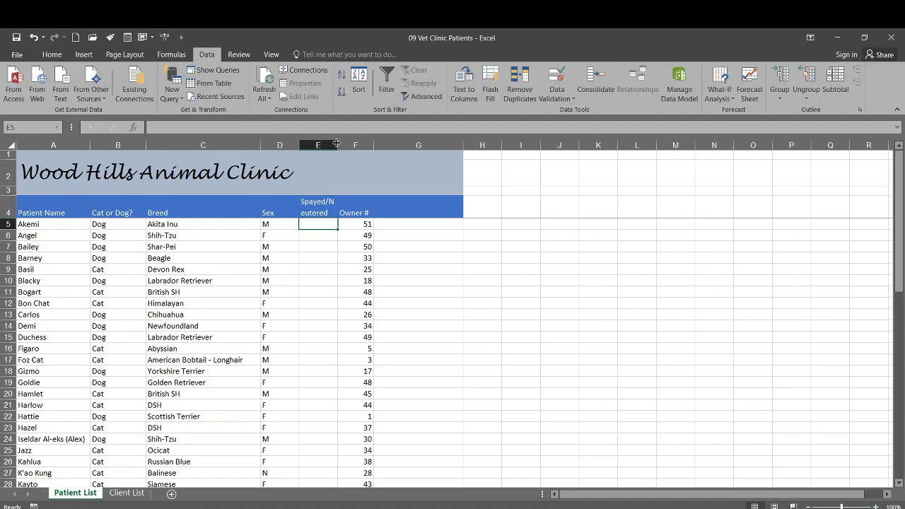
mouse_move(337, 144)
mouse_down()
mouse_move(354, 142)
mouse_move(332, 142)
mouse_move(339, 143)
mouse_up()
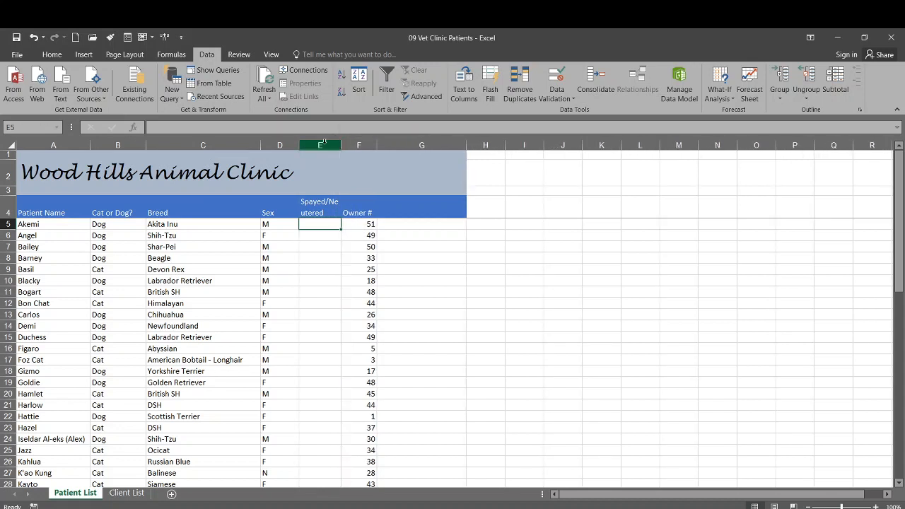
Turn off text wrapping for the whole of column E.
click(319, 145)
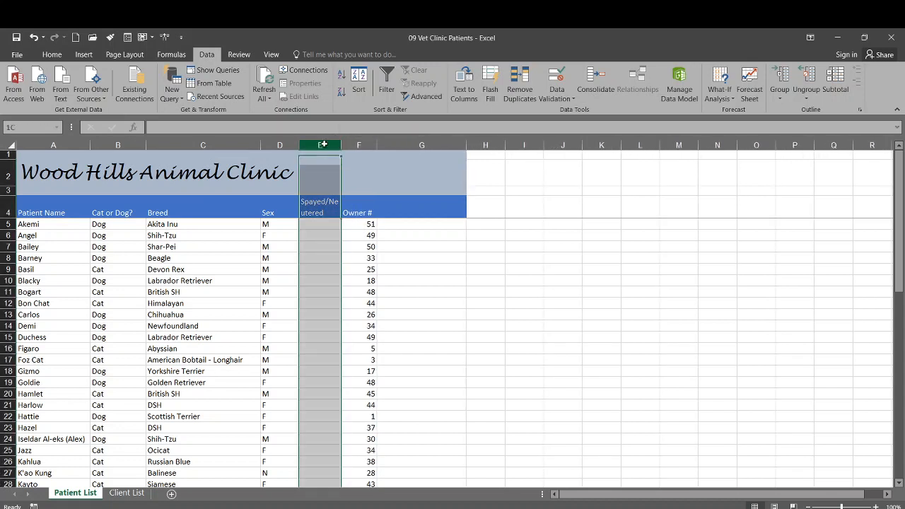
click(51, 54)
click(287, 80)
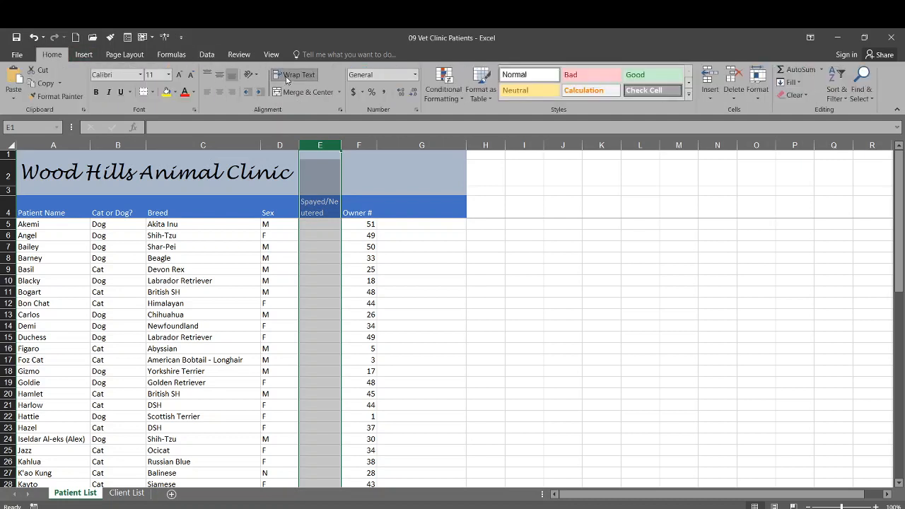
click(287, 80)
Change the E4 header to "Spayed/ Neutered" with a space after the slash, and turn on text wrapping for column E.
click(325, 202)
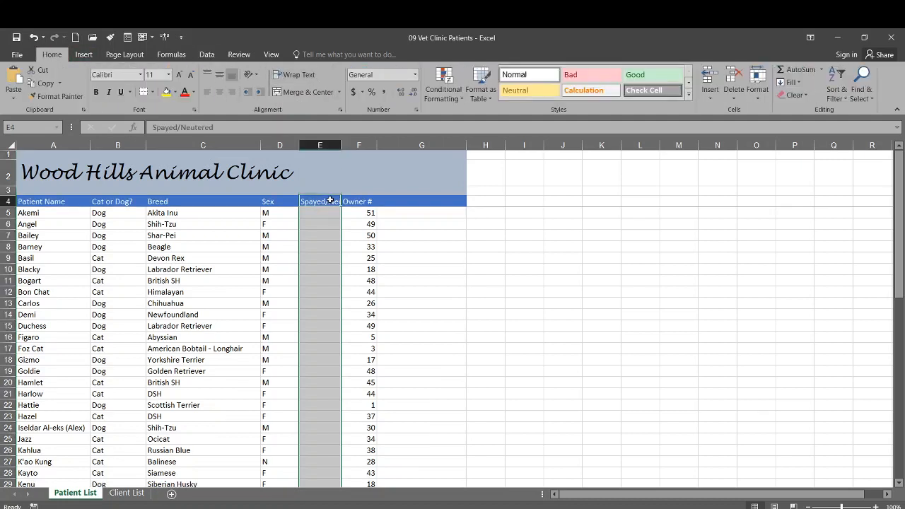
click(178, 128)
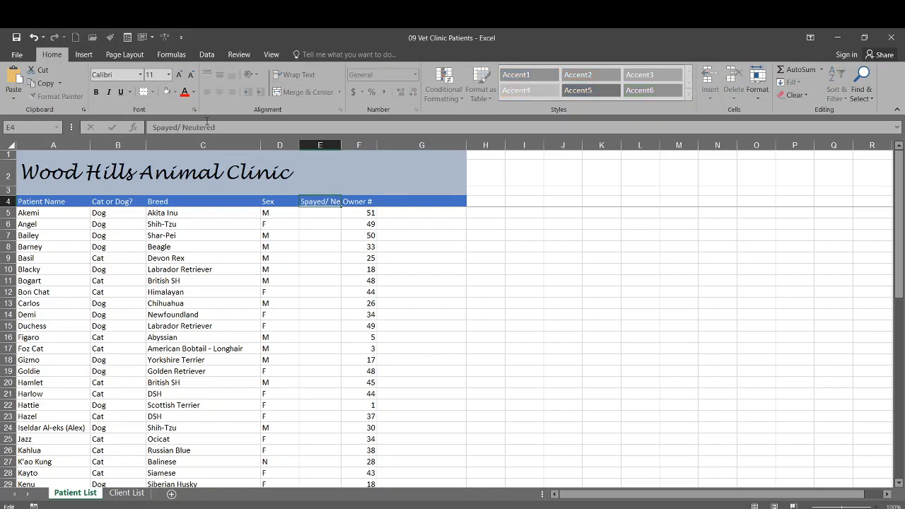
click(315, 144)
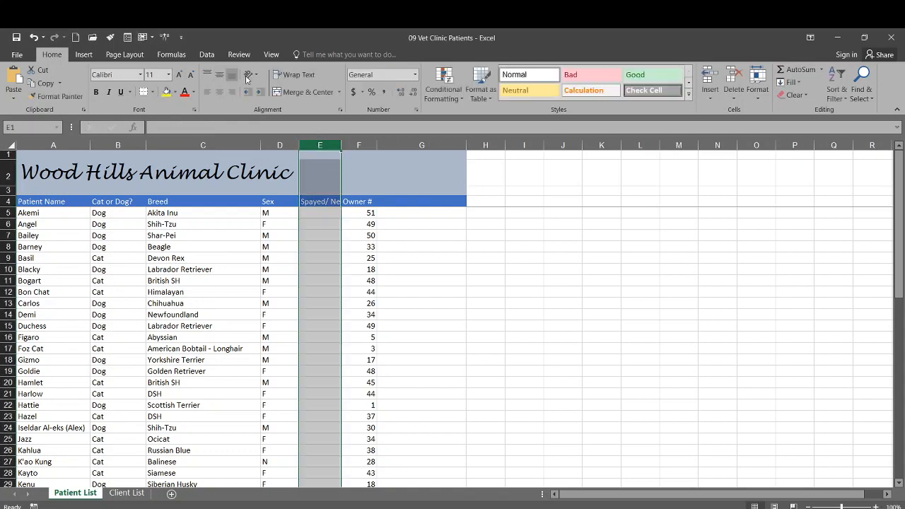
click(300, 77)
click(320, 225)
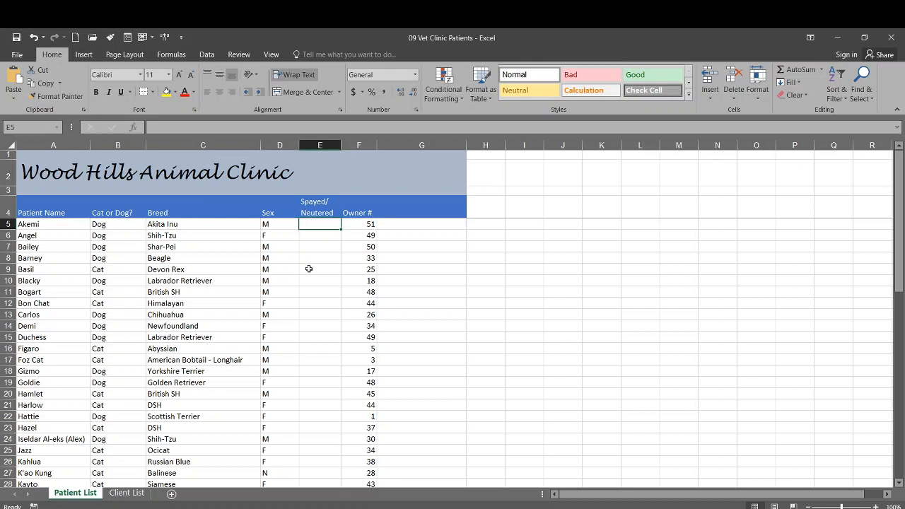
Enter N in the Spayed/Neutered column for the male patients in cells E5, E7, E8, E9 and E10.
click(318, 233)
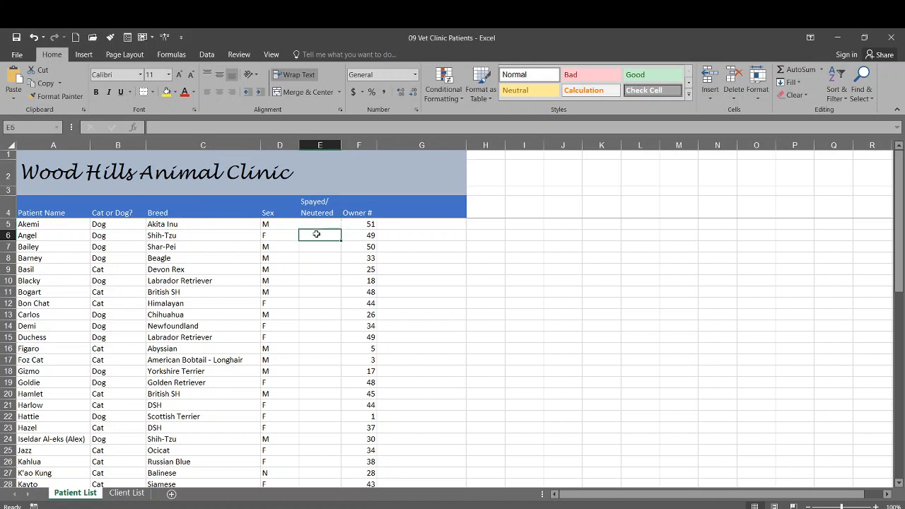
click(320, 222)
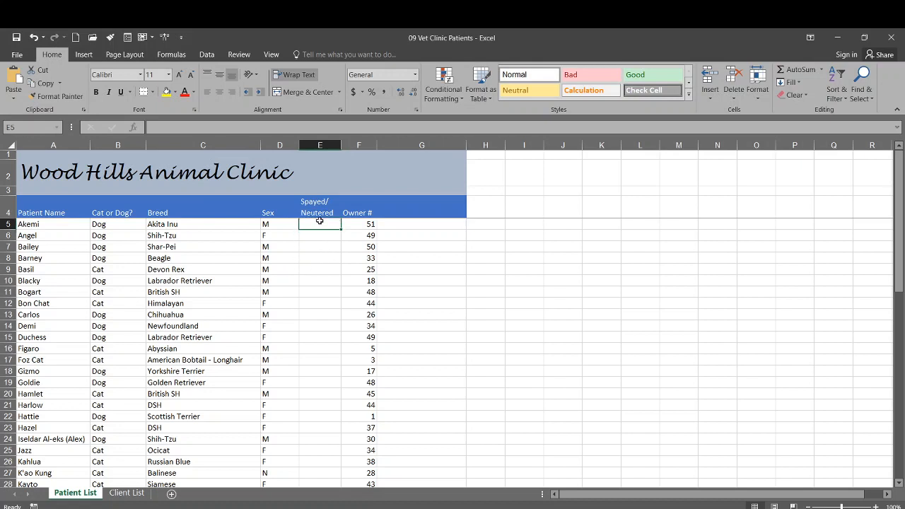
text(N)
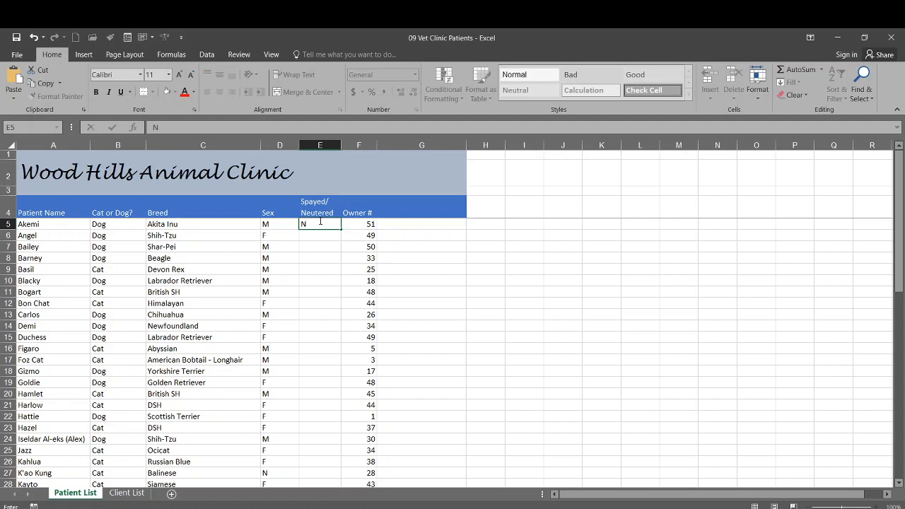
key(Return)
key(Return)
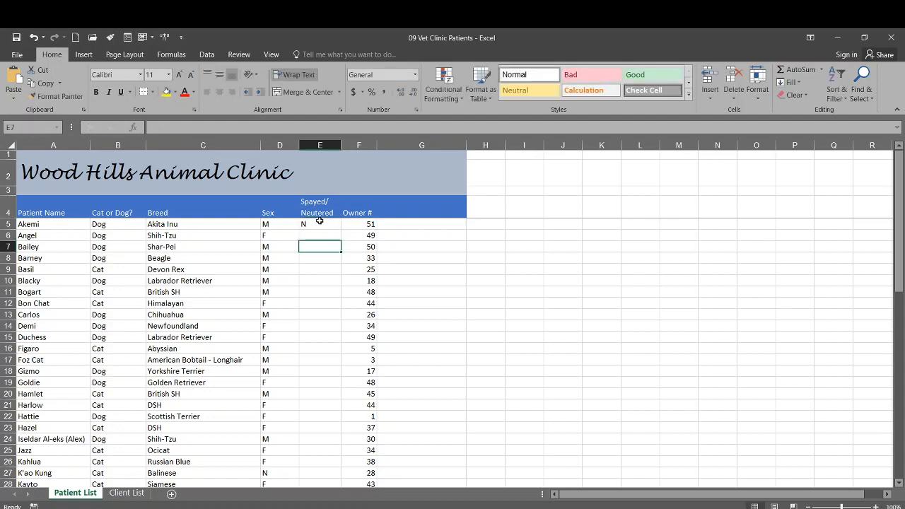
text(N)
key(Return)
text(N)
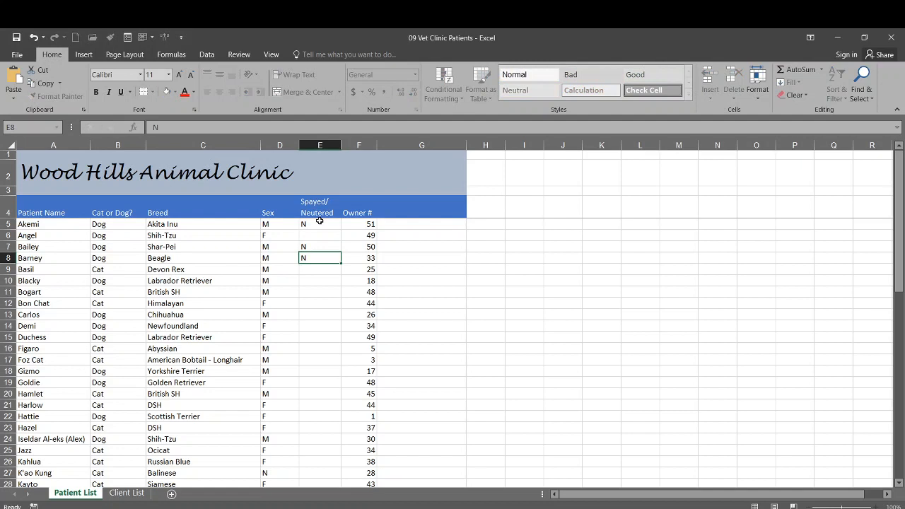
key(Return)
text(N)
key(Return)
text(N)
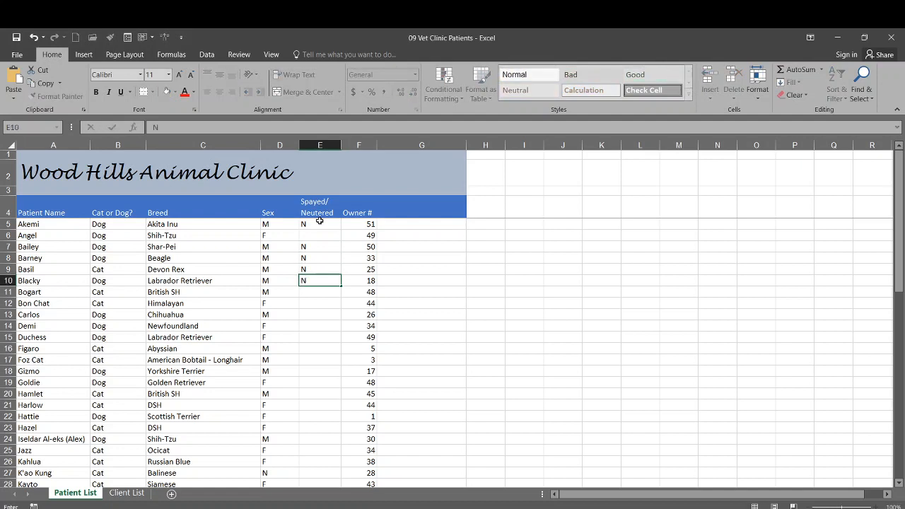
key(Return)
Enter N in the Spayed/Neutered column for the male patients in cells E13, E16 and E17.
key(Return)
key(Return)
text(N)
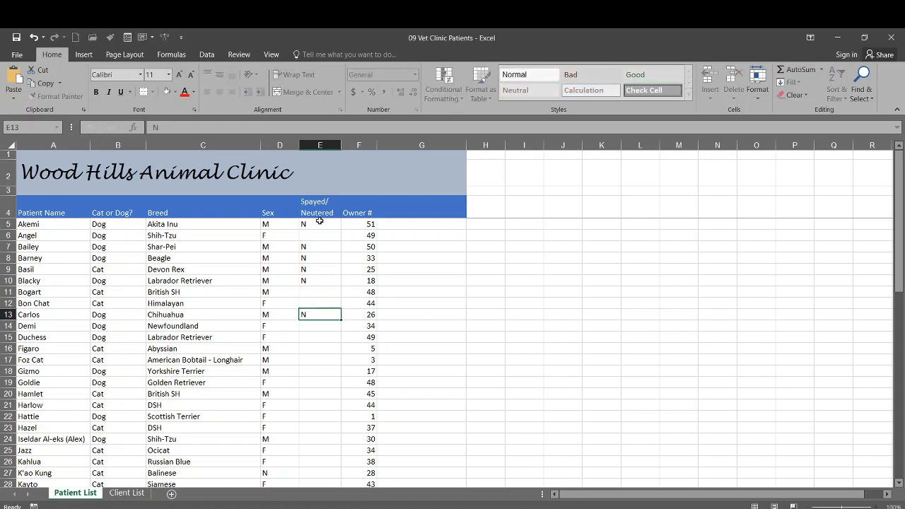
key(Return)
key(Return)
key(Return)
text(N)
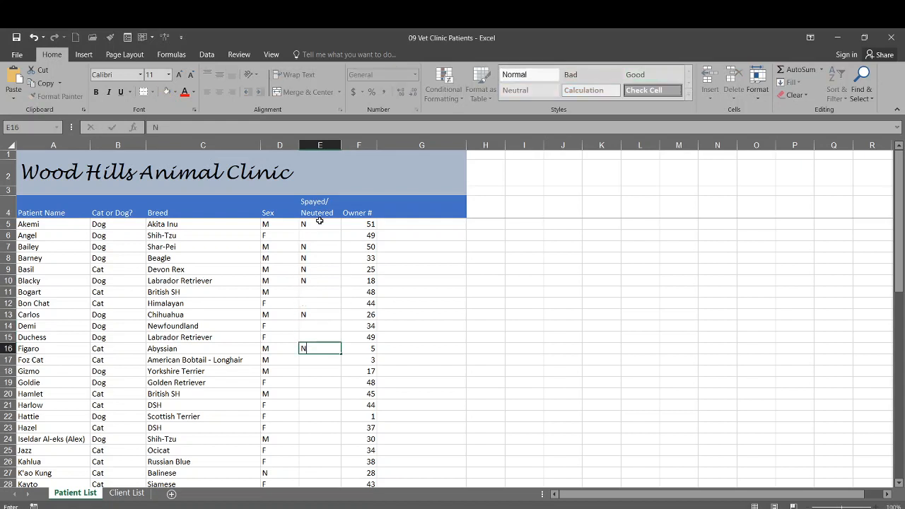
key(Return)
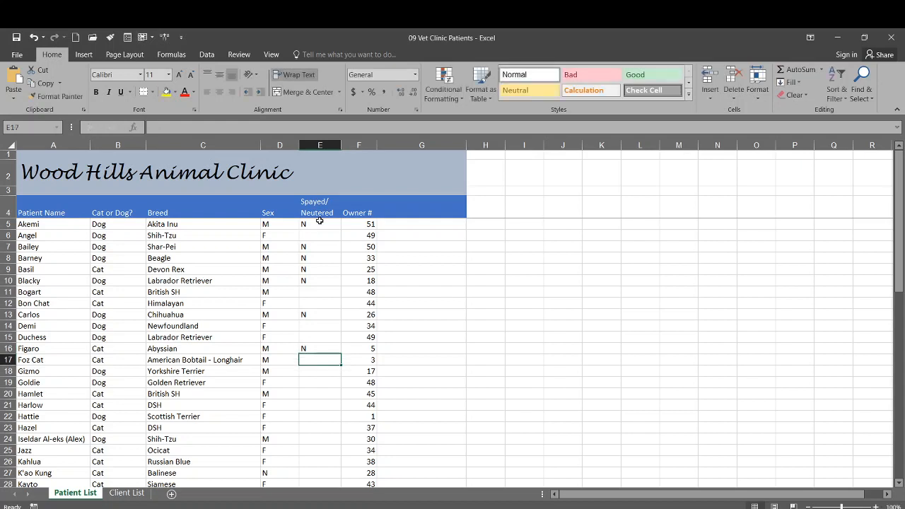
text(N)
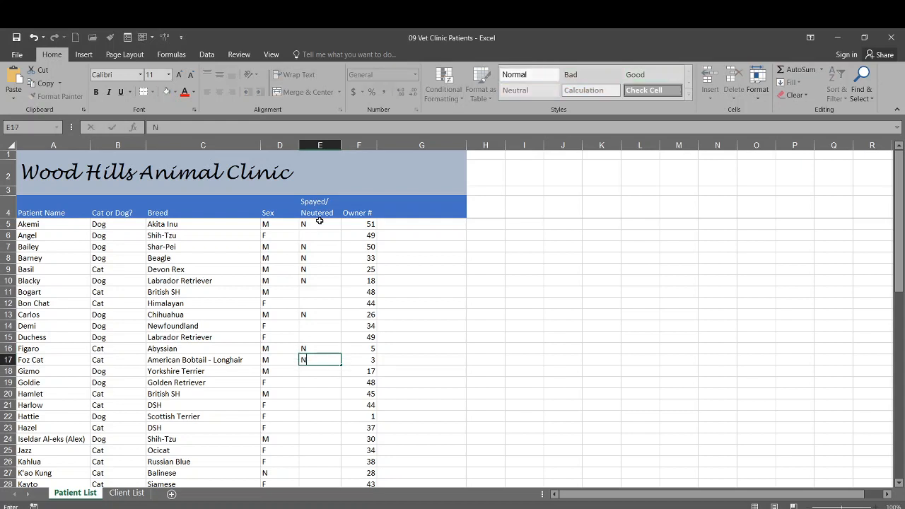
key(Return)
Enter N in the Spayed/Neutered column for the patients in cells E20, E24 and E27.
key(Return)
key(Return)
text(N)
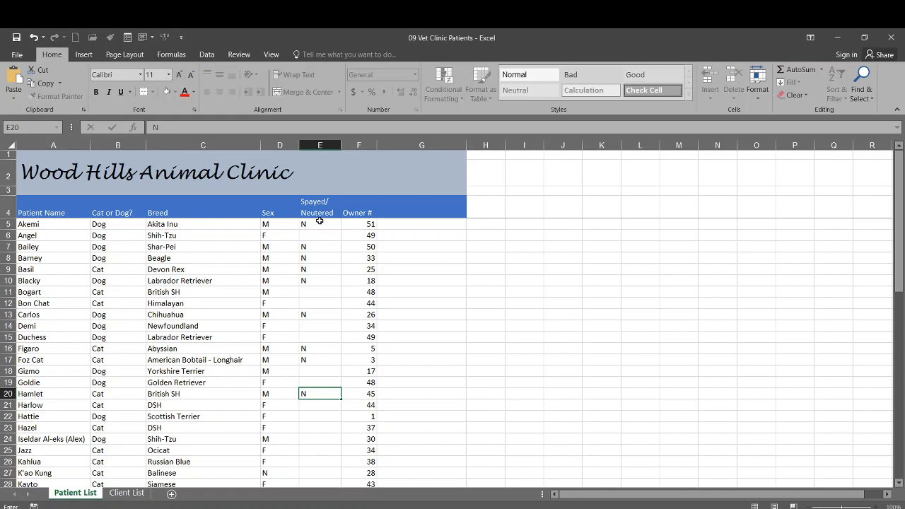
key(Return)
key(Return)
key(Return)
key(Return)
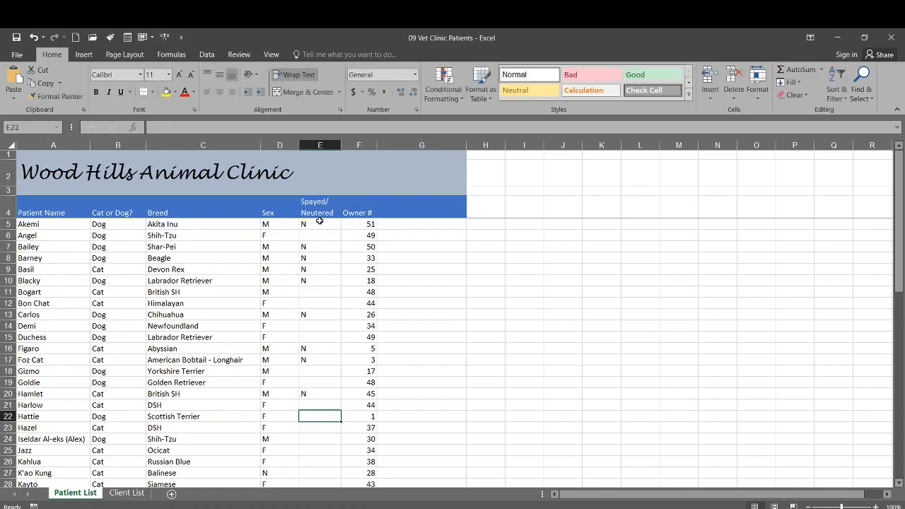
text(N)
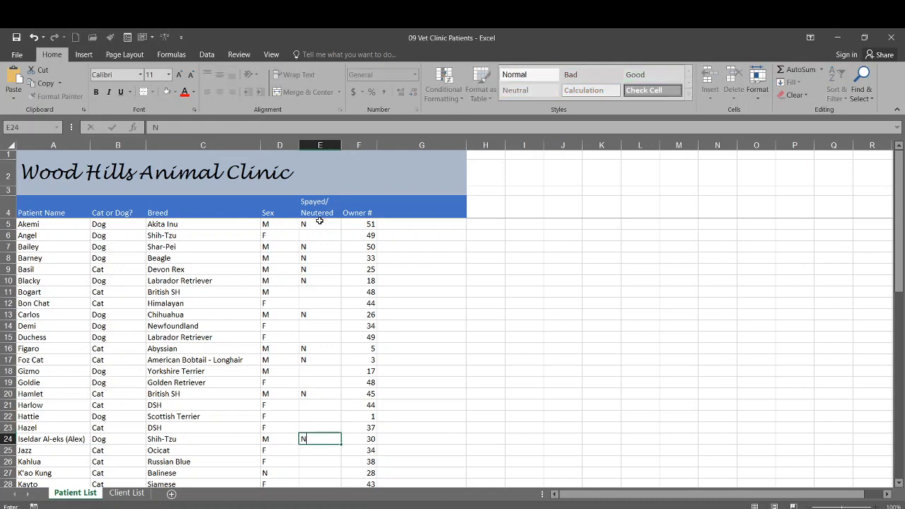
key(Return)
key(Return)
key(Return)
text(N)
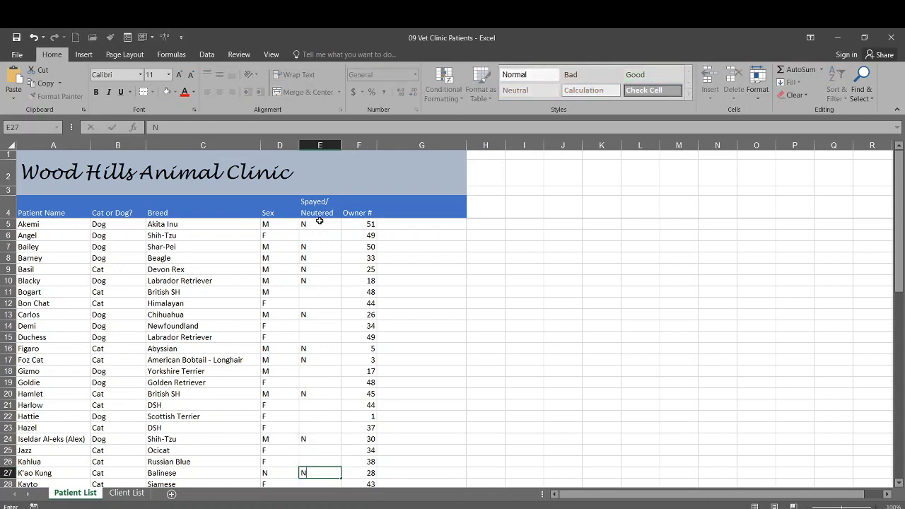
key(Return)
Enter N in the Spayed/Neutered column for the three male dogs in cells E30, E31 and E32.
key(Return)
key(Return)
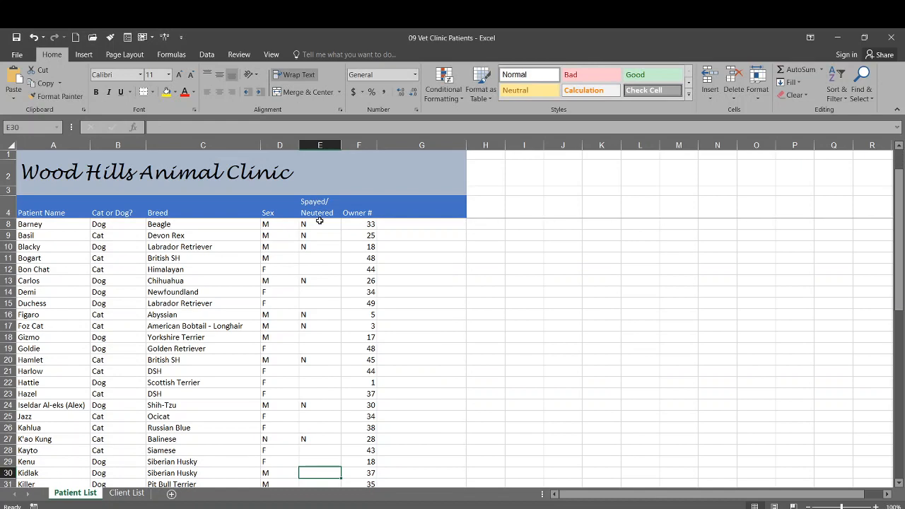
text(N)
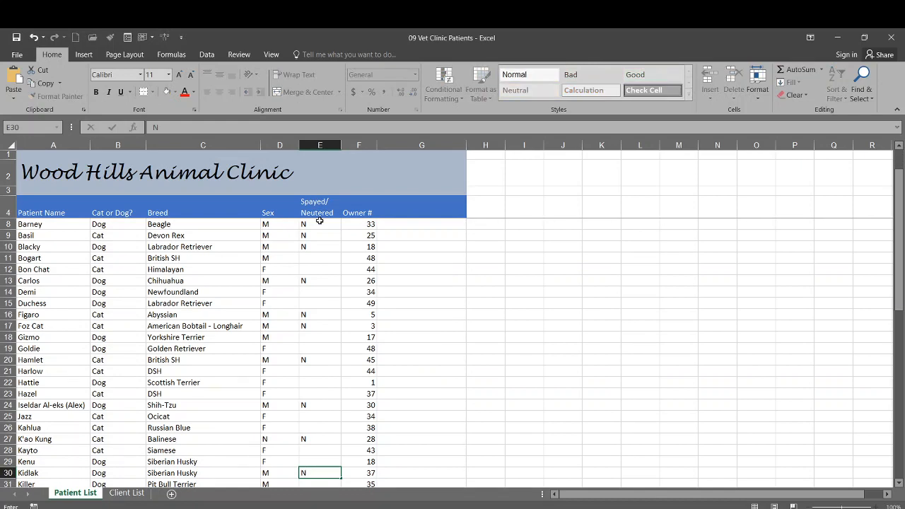
key(Return)
text(N)
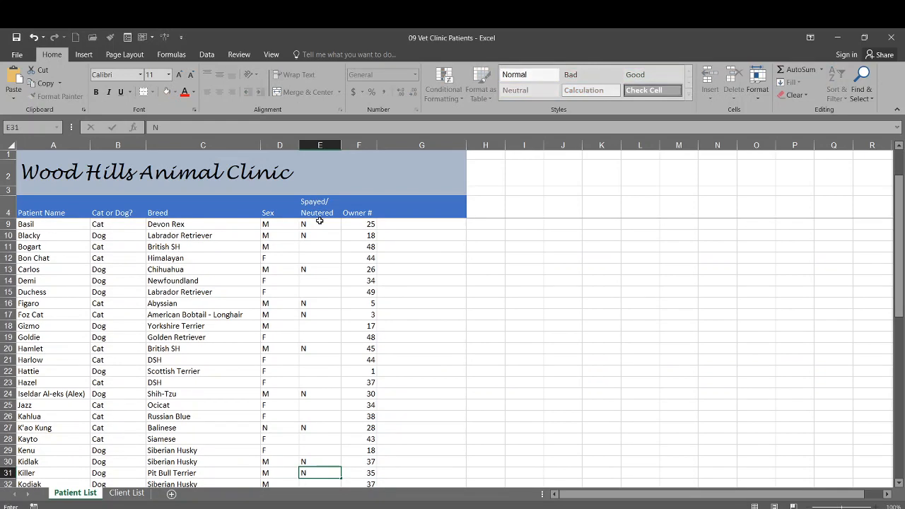
key(Return)
text(N)
key(Return)
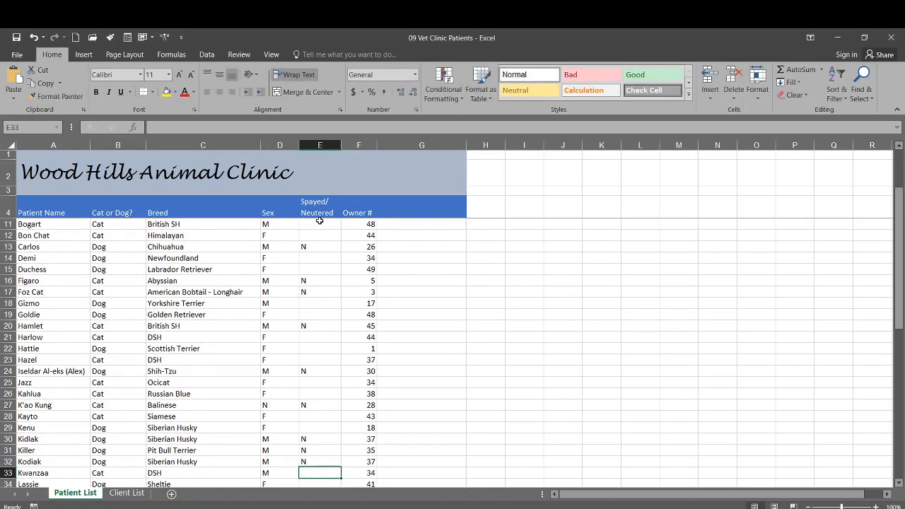
Enter N in the Spayed/Neutered column for the male patients in cells E36, E40 and E41.
key(Down)
key(Down)
key(Down)
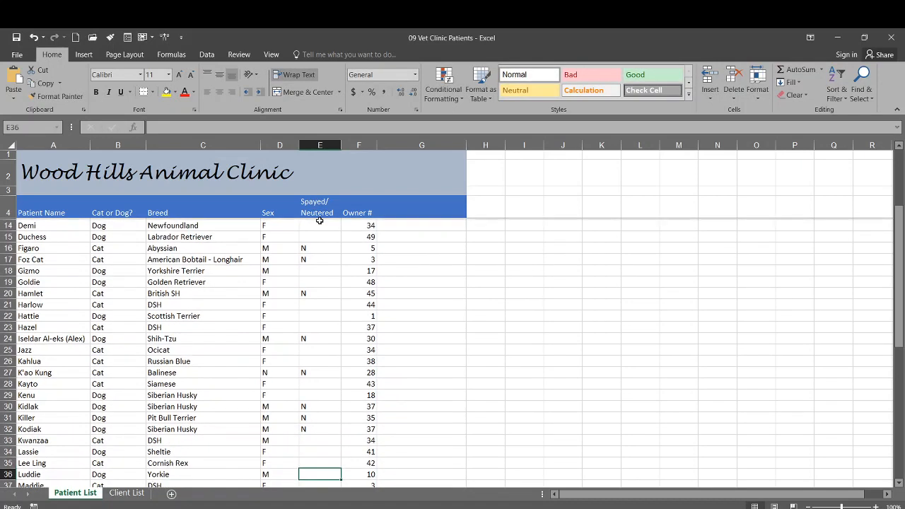
text(N)
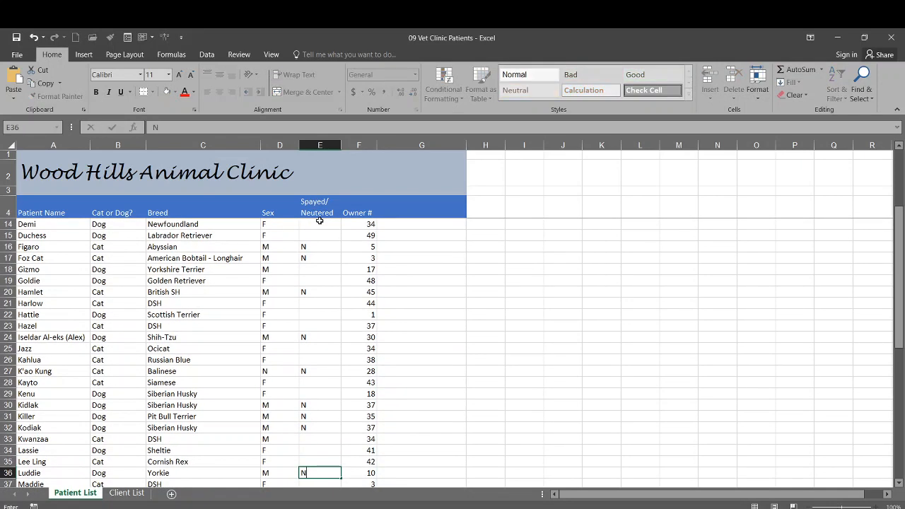
key(Return)
key(Down)
key(Down)
key(Down)
text(N)
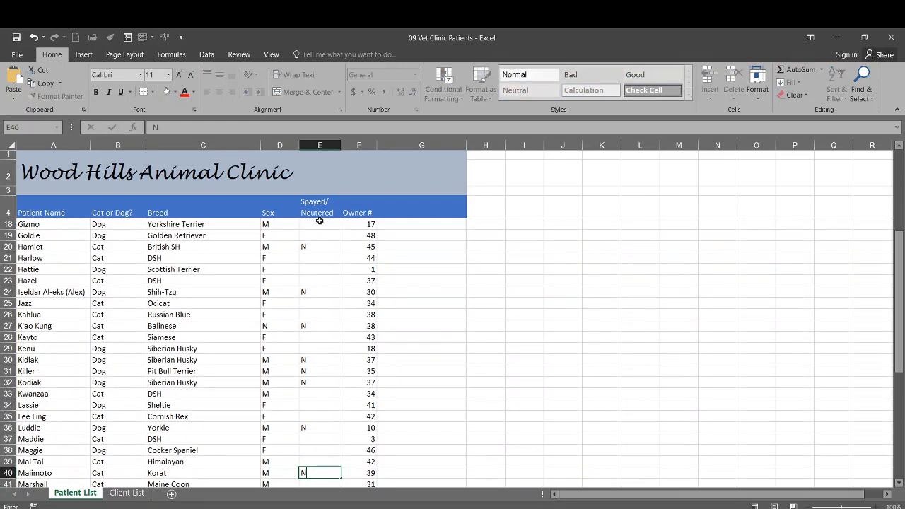
key(Return)
text(N)
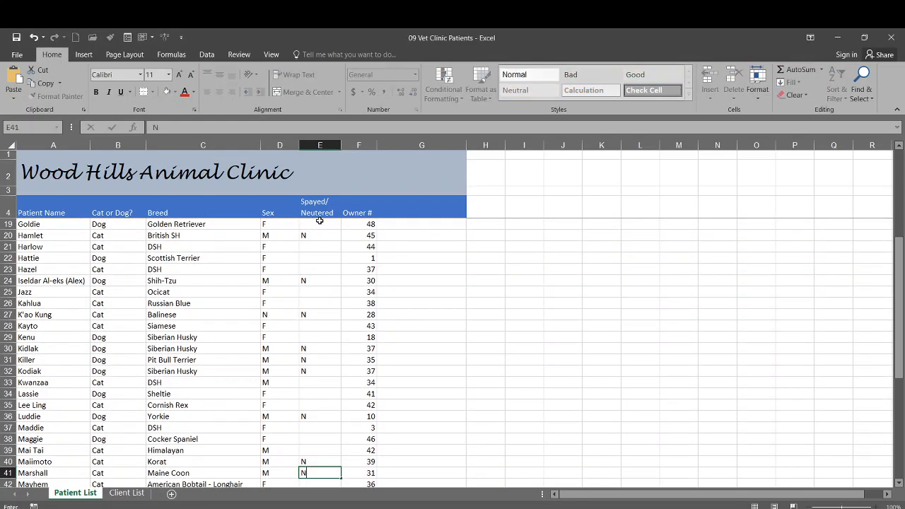
key(Return)
Enter N in the Spayed/Neutered column for the male patients in cells E43, E47 and E48.
key(Down)
text(N)
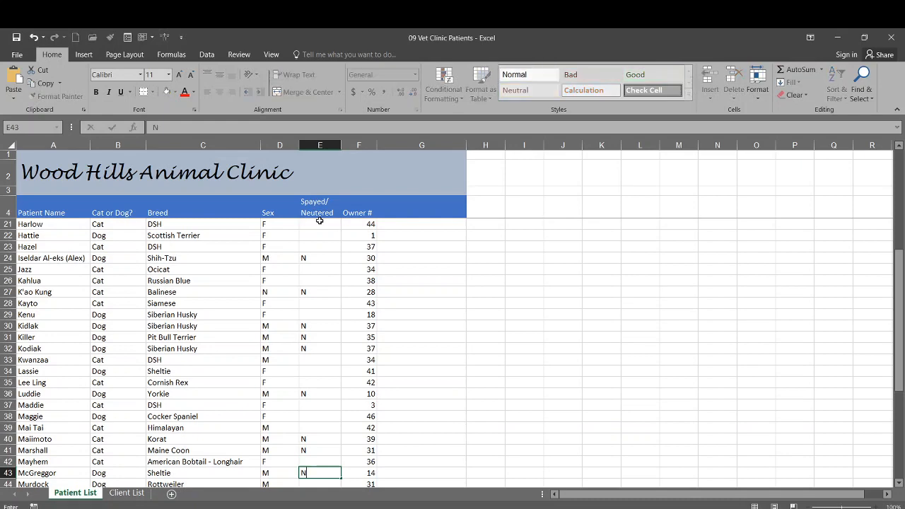
key(Return)
key(Down)
key(Down)
key(Down)
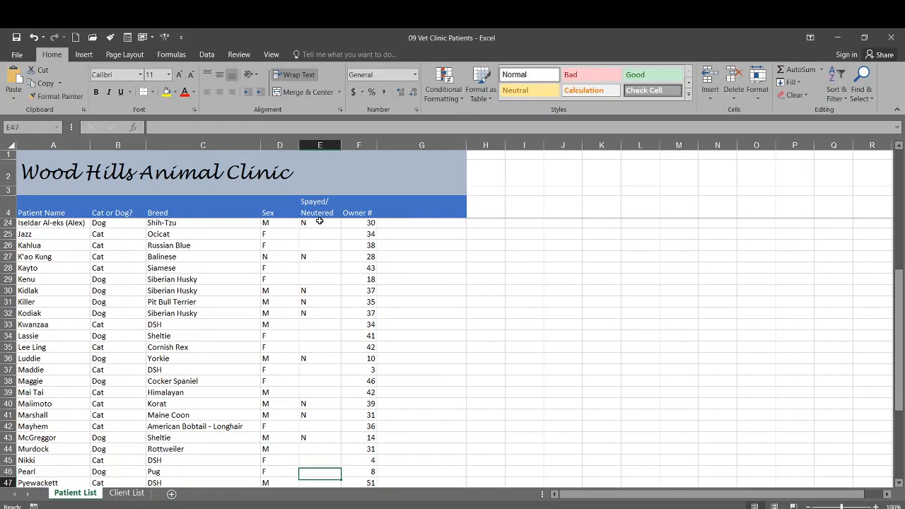
text(N)
key(Return)
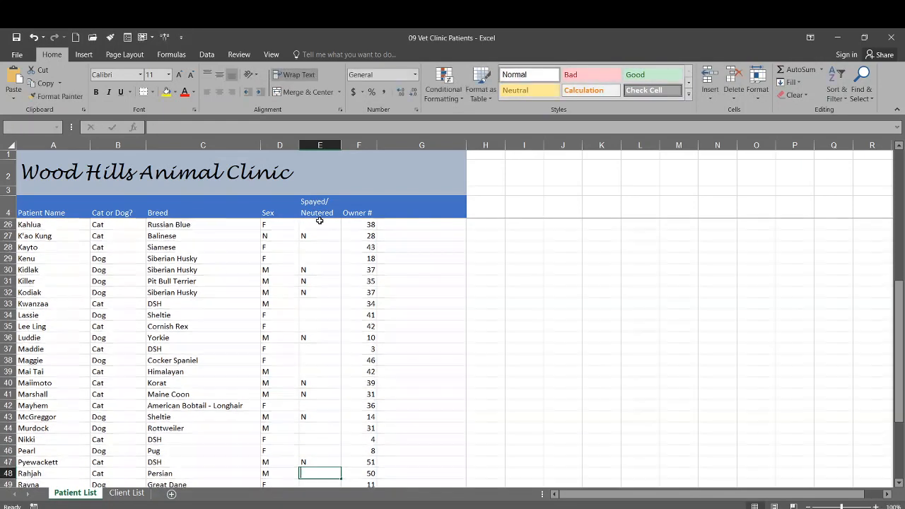
text(N)
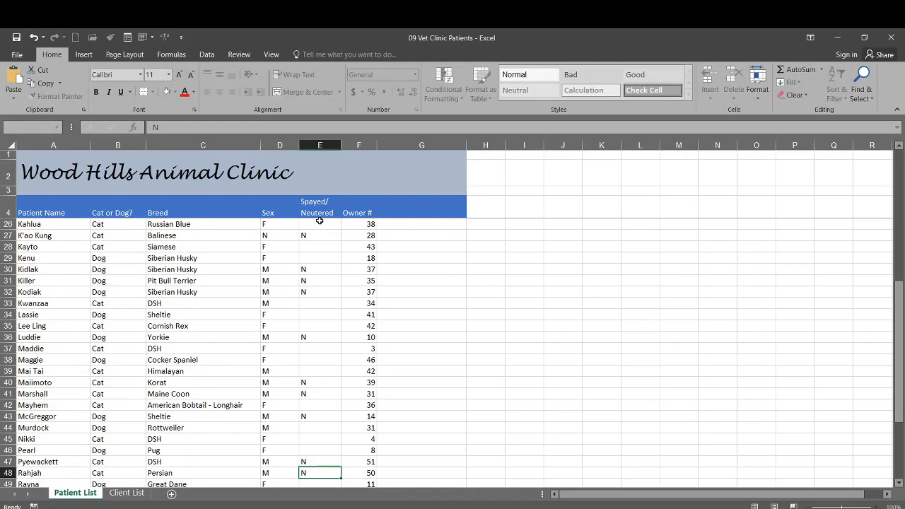
key(Return)
Enter N in the Spayed/Neutered column for the male dogs in cells E52, E54 and E57.
key(Down)
key(Down)
key(Down)
text(N)
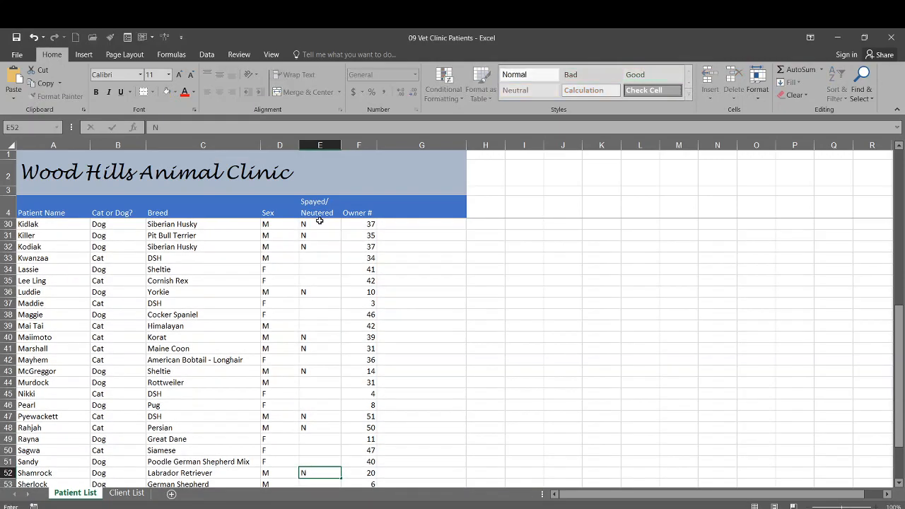
key(Return)
key(Down)
text(N)
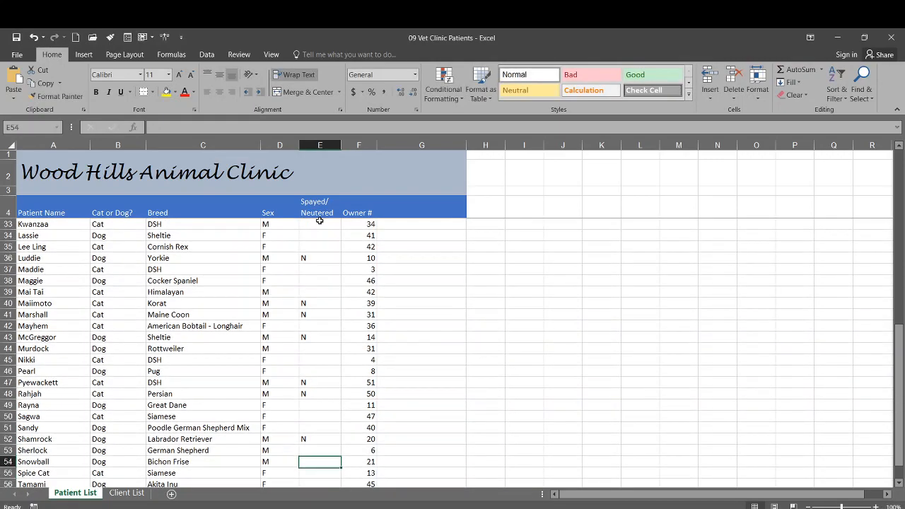
key(Return)
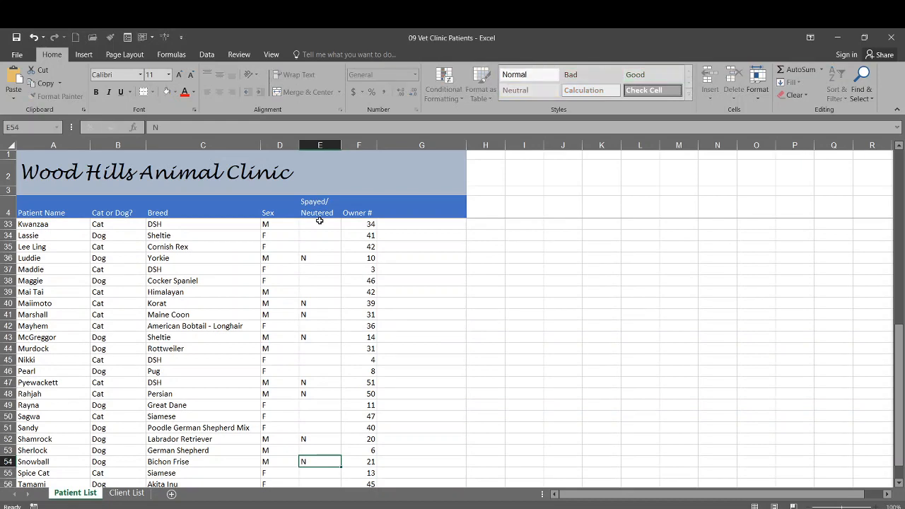
key(Down)
key(Down)
text(N)
Return to the beginning of the patient list and enter S for the female Shih-Tzu in cell E6.
key(Up)
key(Up)
key(Up)
key(Up)
key(Up)
key(Up)
key(Up)
key(Up)
key(Up)
key(Up)
key(Up)
key(Up)
key(Up)
key(Up)
key(Up)
key(Up)
key(Up)
key(Up)
key(Up)
key(Up)
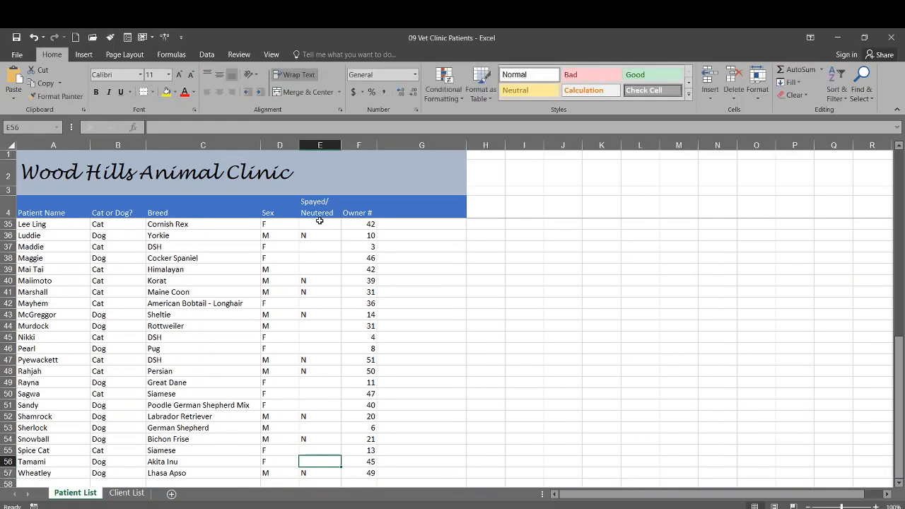
key(Up)
key(Up)
key(Up)
key(Up)
key(Up)
key(Up)
key(Up)
key(Up)
key(Up)
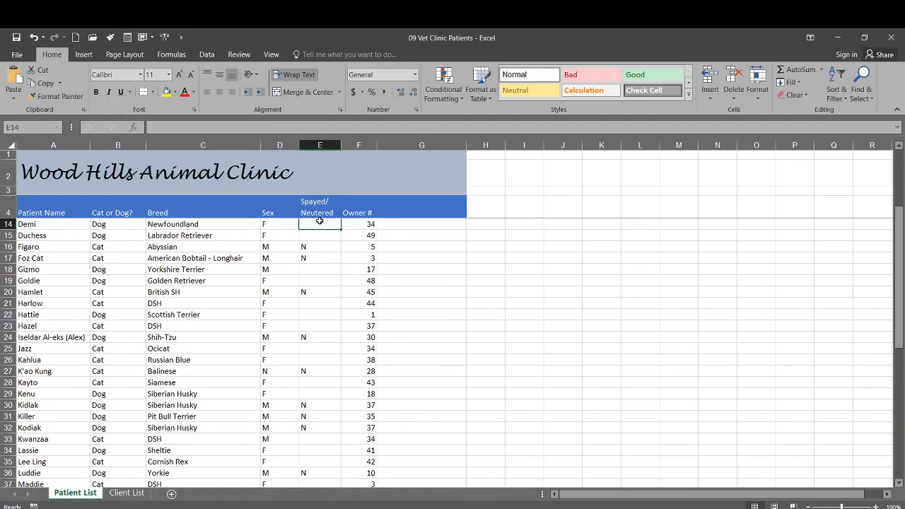
key(Up)
key(Up)
key(Up)
key(Up)
key(Up)
key(Up)
key(Up)
key(Up)
key(Up)
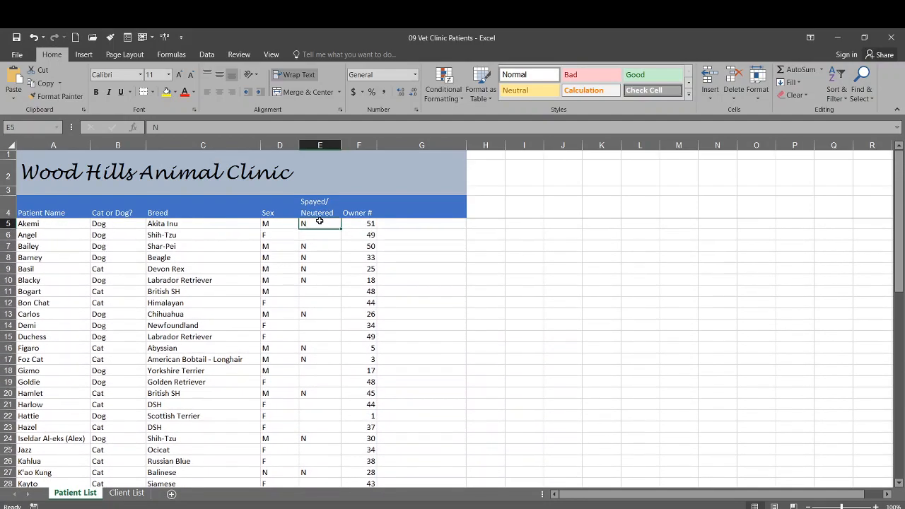
key(Up)
key(Up)
key(Down)
key(Down)
key(Down)
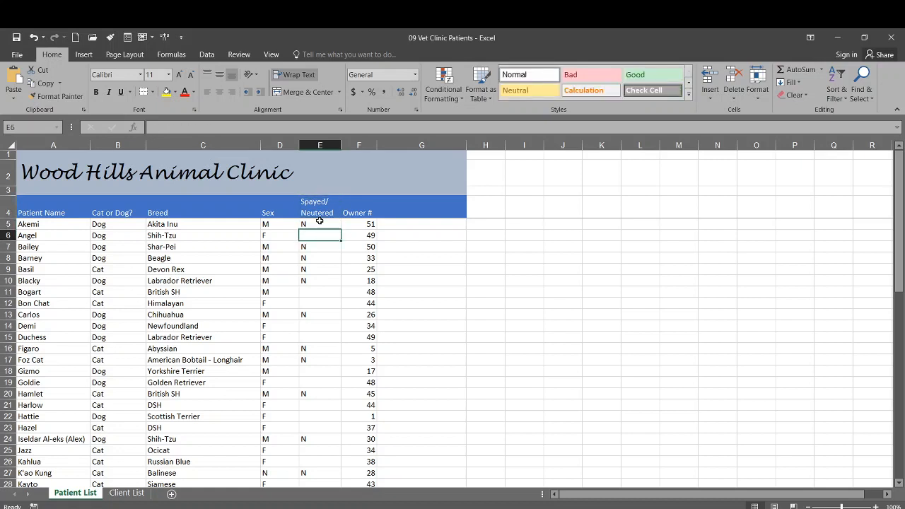
text(S)
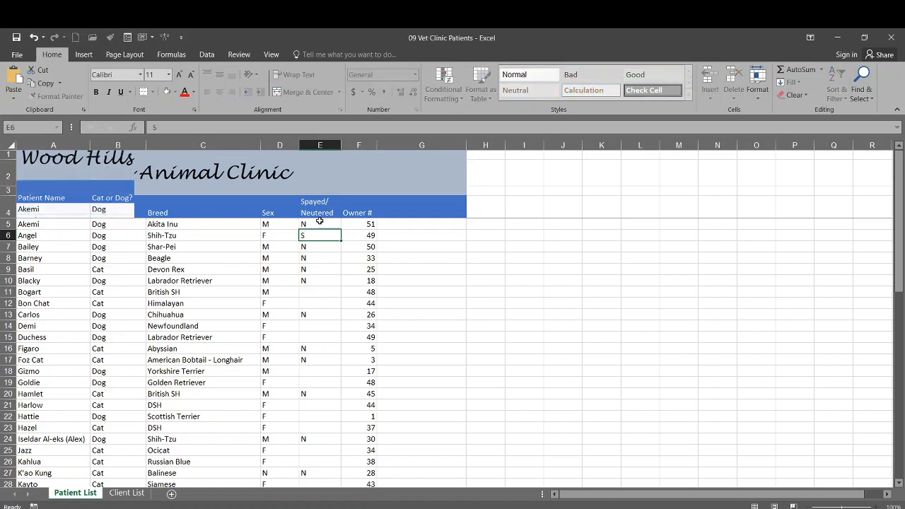
key(Return)
Enter S in the Spayed/Neutered column for the female dogs in cells E15 and E19.
key(Return)
key(Return)
key(Return)
key(Return)
key(Return)
key(Return)
key(Return)
key(Return)
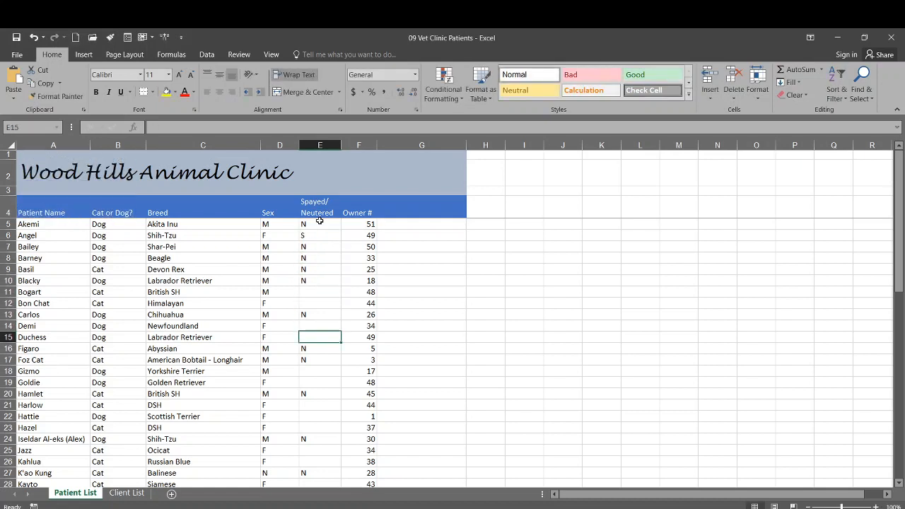
text(S)
key(Return)
key(Return)
key(Return)
key(Return)
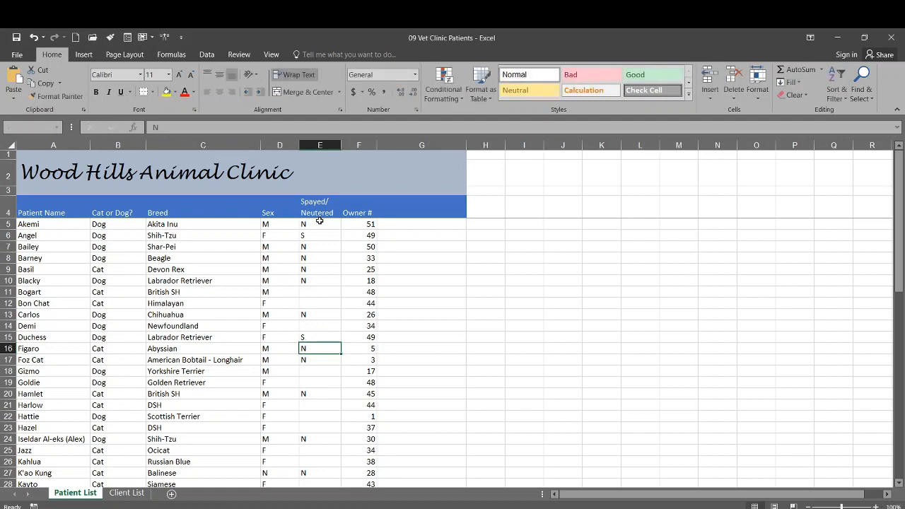
text(S)
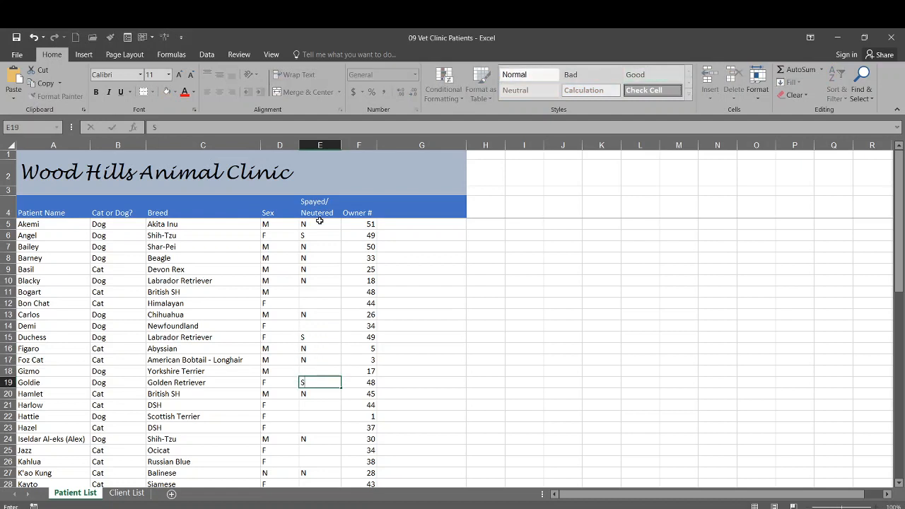
key(Return)
Enter S in the Spayed/Neutered column for the female patients in cells E21, E22 and E25.
key(Return)
text(S)
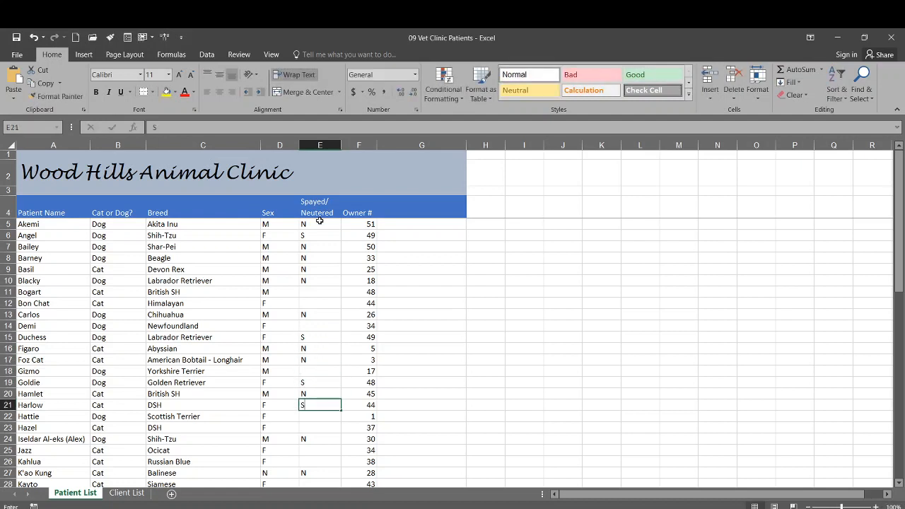
key(Return)
text(S)
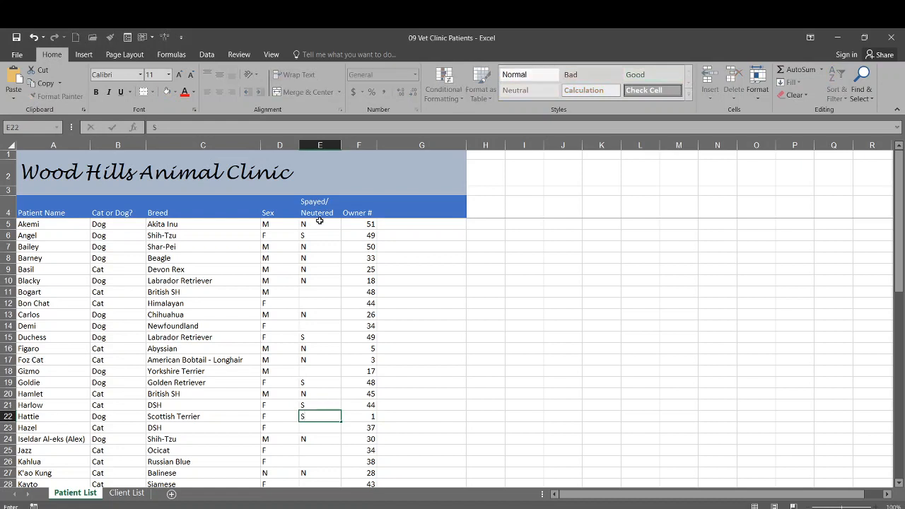
key(Return)
key(Return)
key(Return)
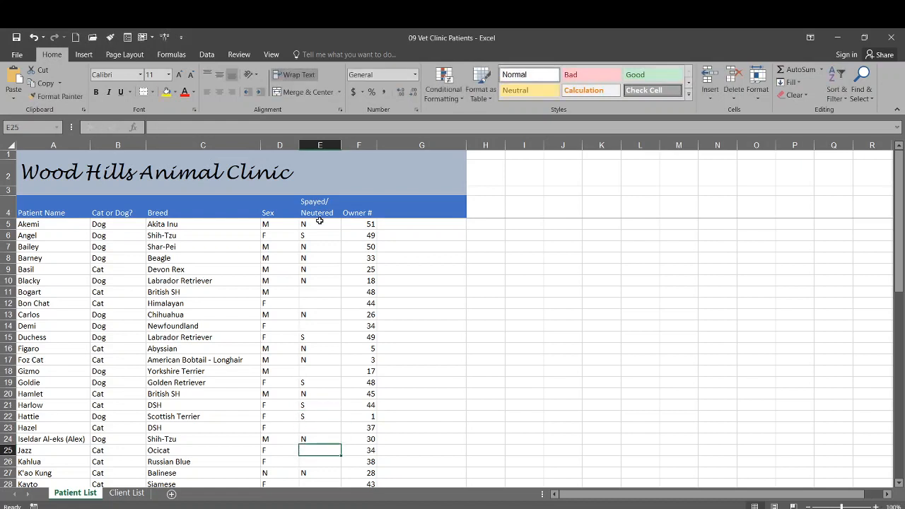
text(S)
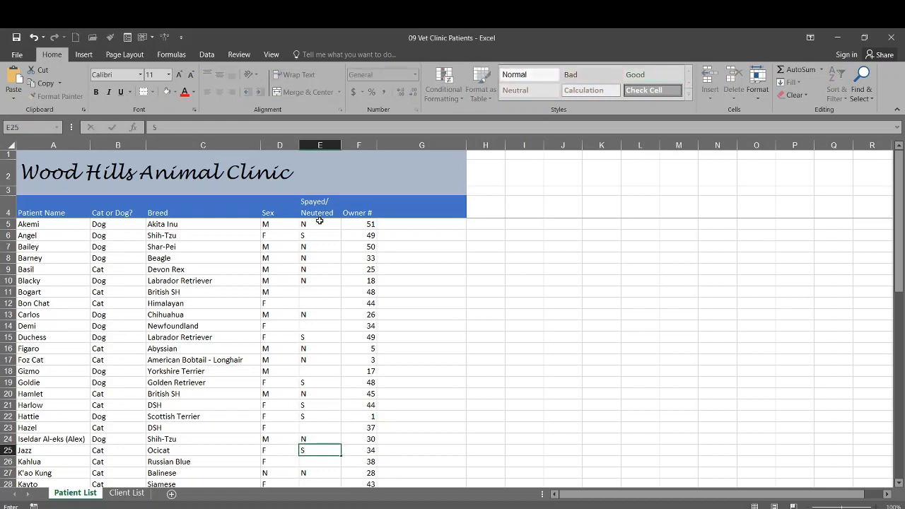
Enter S in the Spayed/Neutered column for the female Sheltie in cell E34.
key(Return)
key(Return)
key(Return)
key(Return)
key(Return)
key(Return)
key(Return)
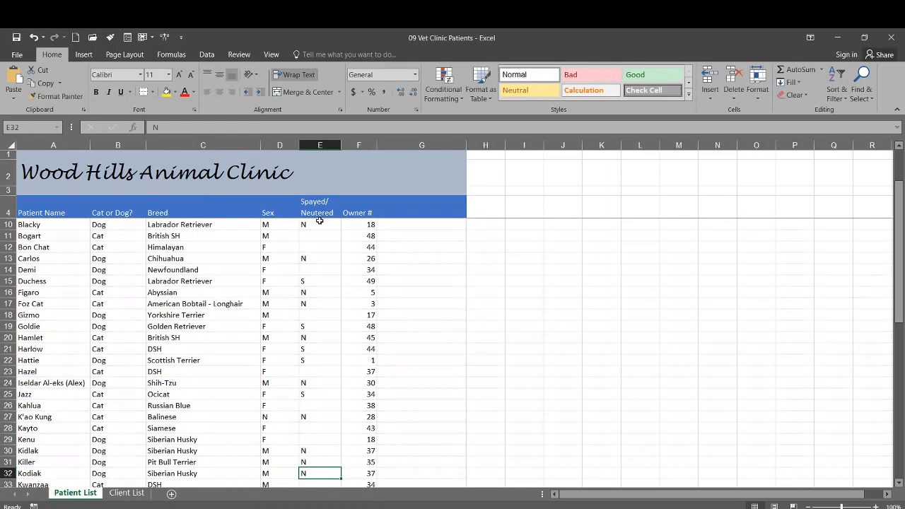
key(Return)
key(Return)
text(S)
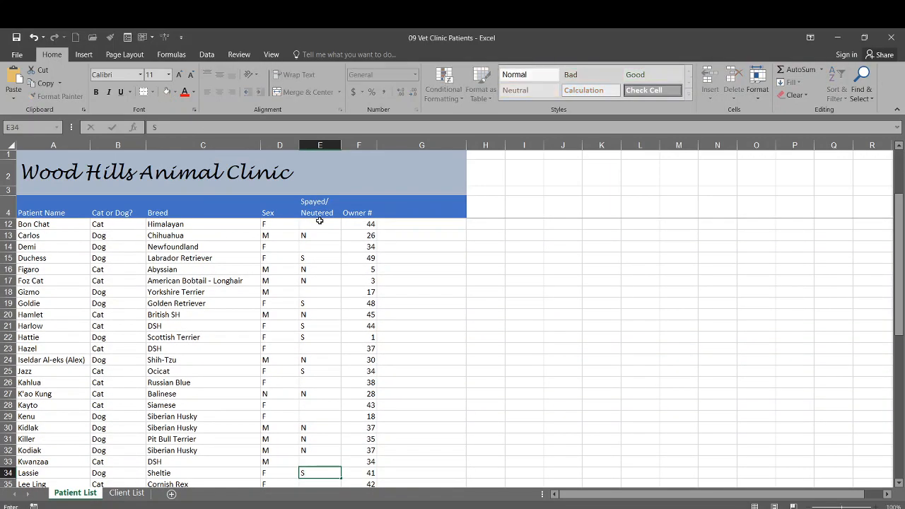
Enter S in the Spayed/Neutered column for the female DSH cat in cell E37.
key(Return)
key(Return)
key(Return)
text(S)
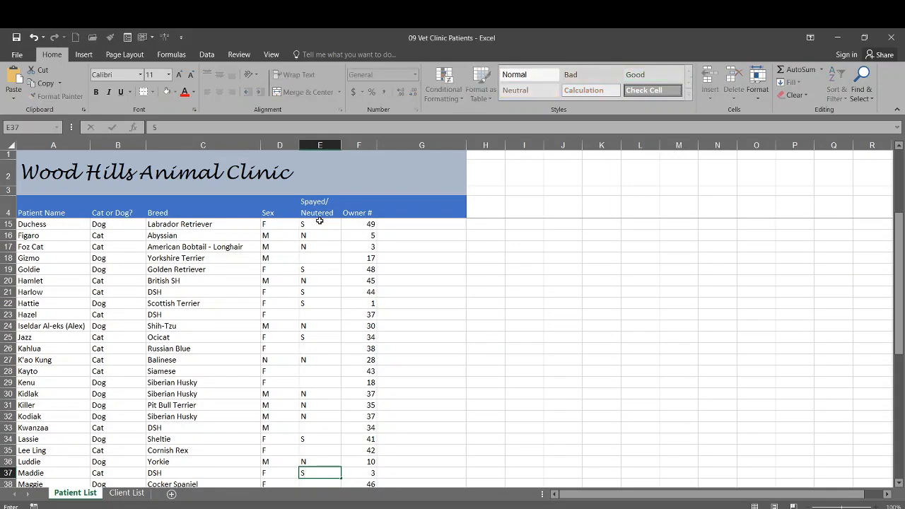
Enter S in the Spayed/Neutered column for the female Pug in cell E46.
key(Return)
key(Return)
key(Return)
key(Return)
key(Return)
key(Return)
key(Return)
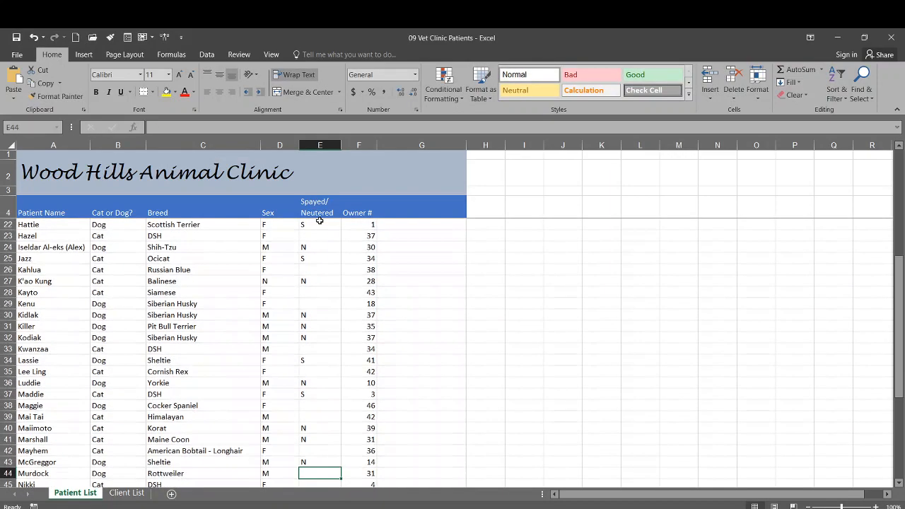
key(Return)
key(Return)
text(S)
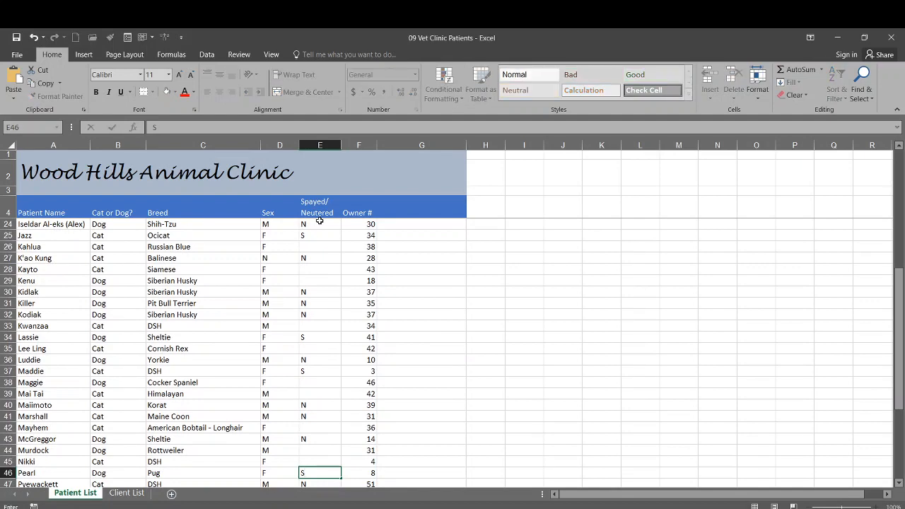
Enter S in the Spayed/Neutered column for the female Siamese in E50 and the female Akita Inu in E56.
key(Return)
key(Return)
key(Return)
key(Return)
text(S)
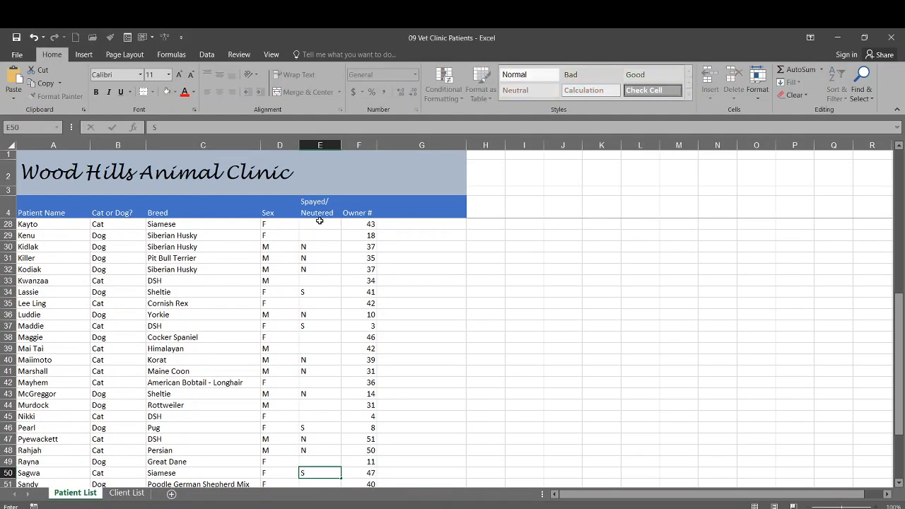
key(Return)
key(Return)
key(Return)
key(Return)
key(Return)
key(Return)
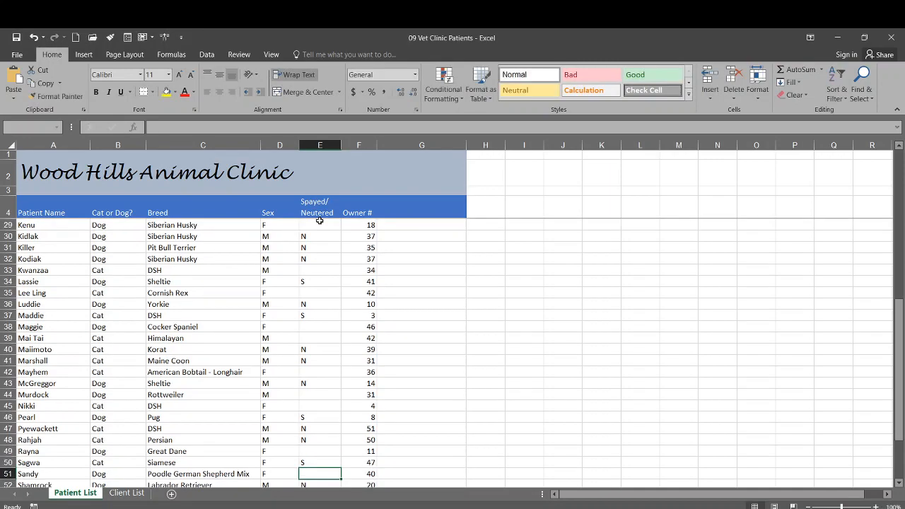
text(S)
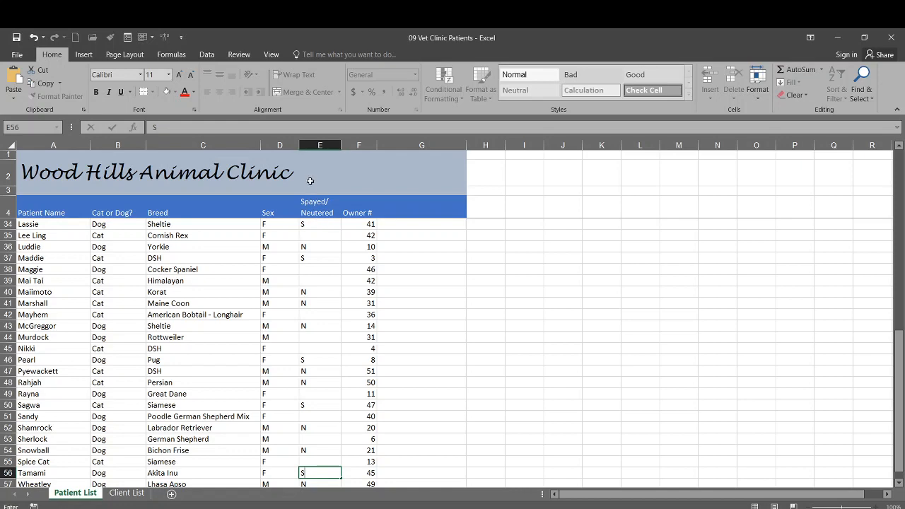
click(306, 268)
Start a data validation rule for the entire Spayed/Neutered column E with List as the allowed type.
scroll(306, 267, up, 1)
scroll(306, 267, up, 9)
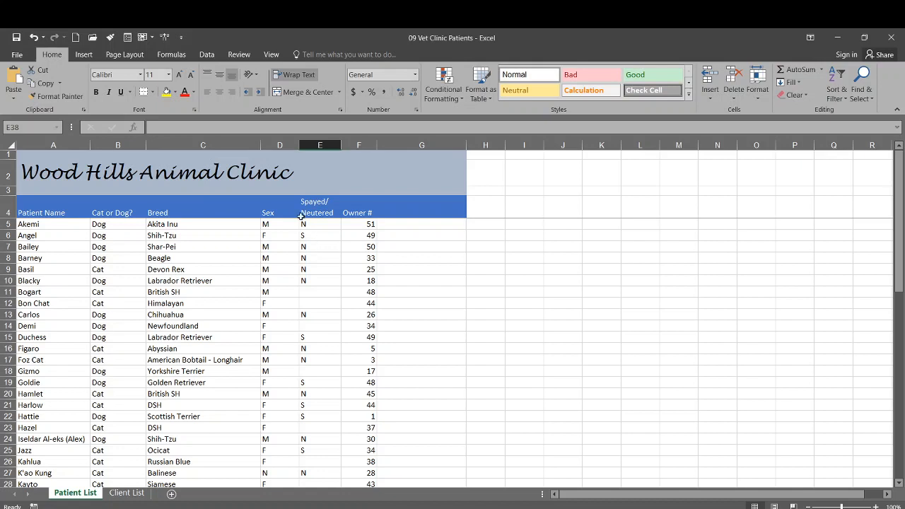
click(317, 144)
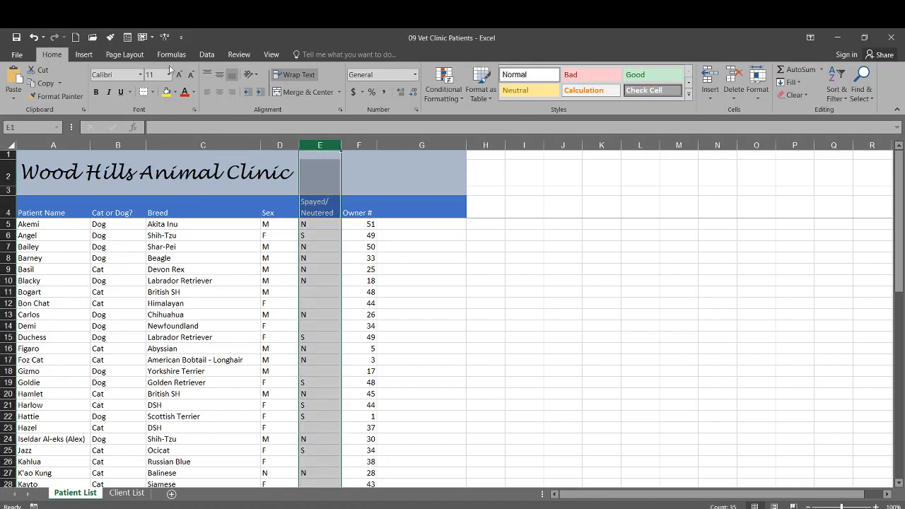
click(205, 56)
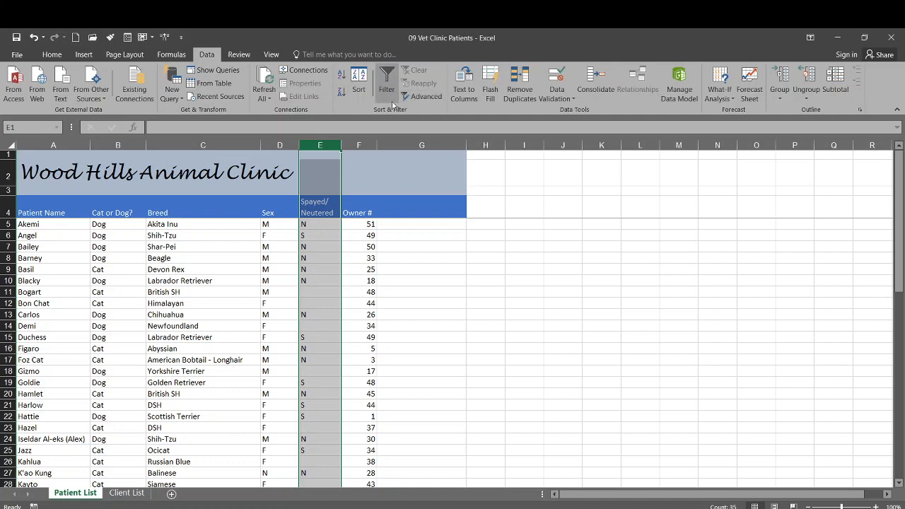
click(552, 96)
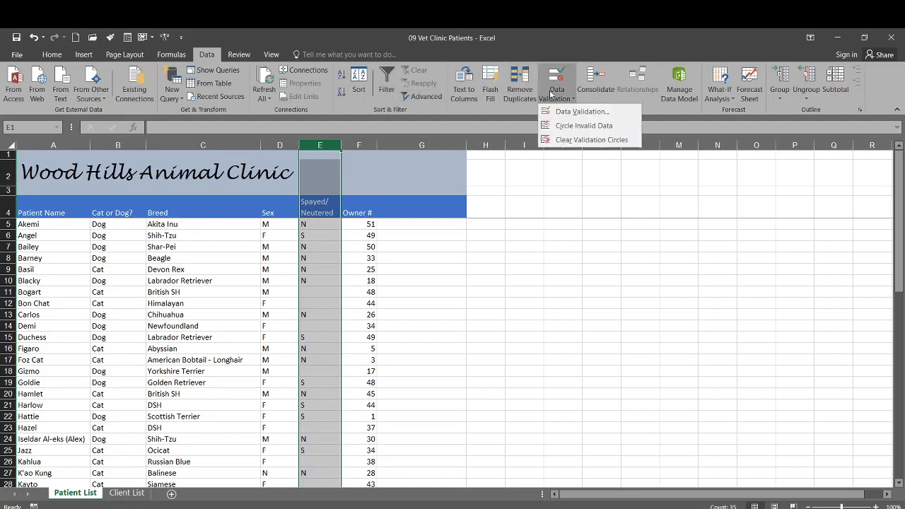
click(561, 113)
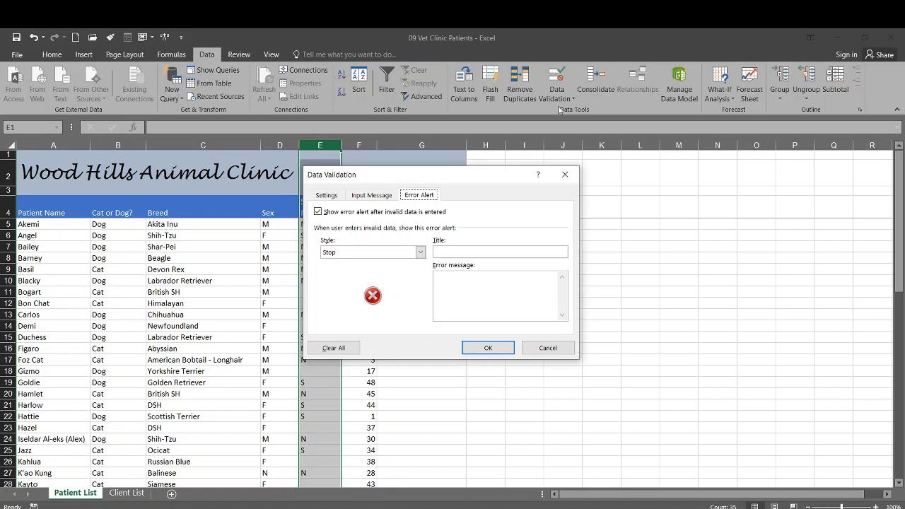
click(326, 195)
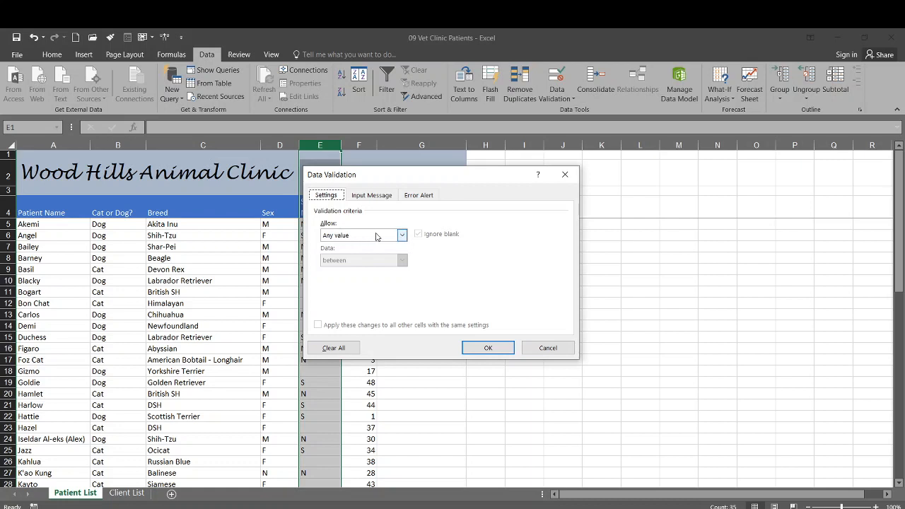
click(400, 235)
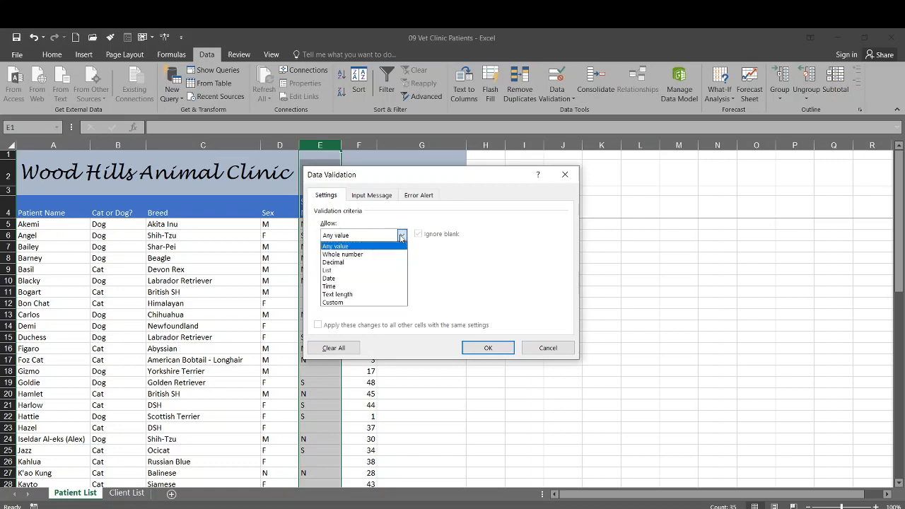
click(366, 269)
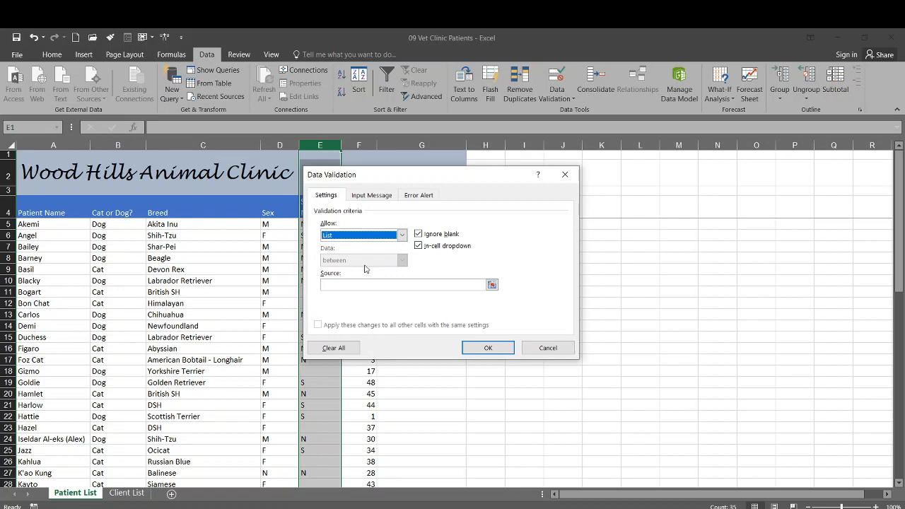
Set the validation list source to N,S.
click(368, 283)
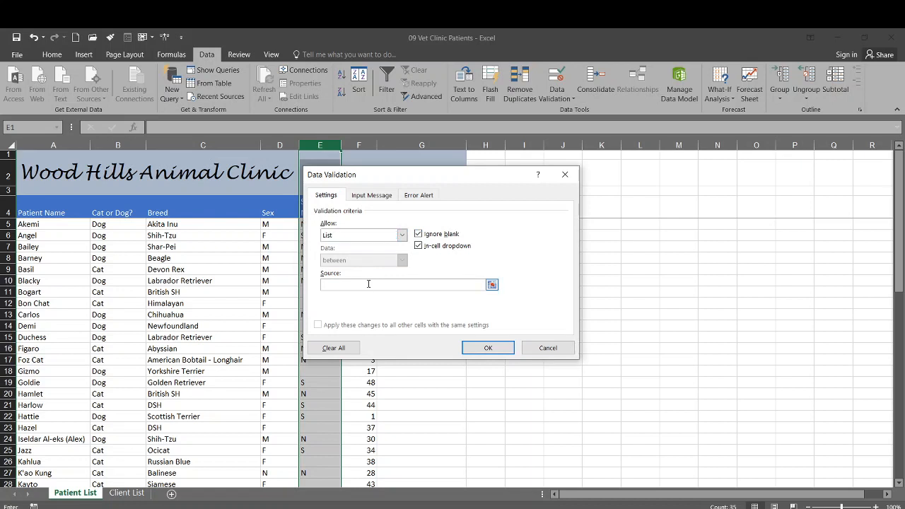
text(n,)
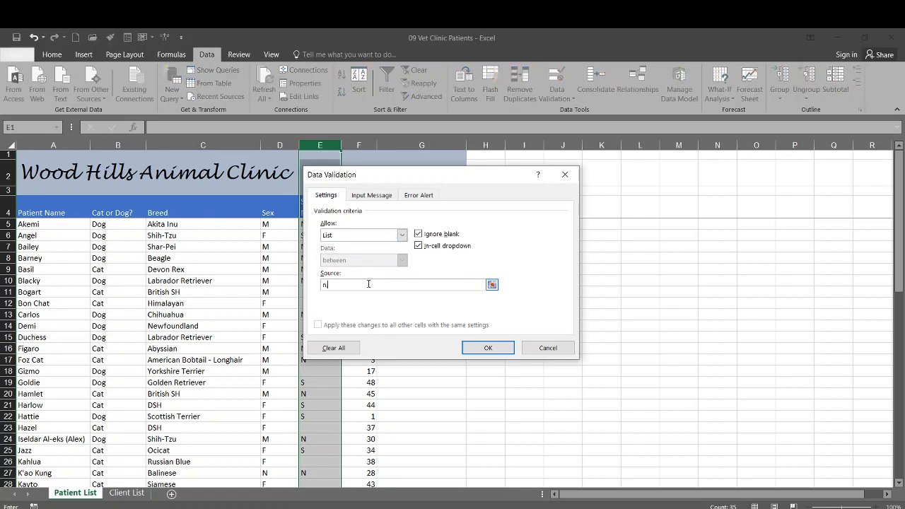
key(BackSpace)
text(N,S)
Add the input message "S=Spayed, N=Neutered" to the validation rule and apply the rule to column E.
click(367, 201)
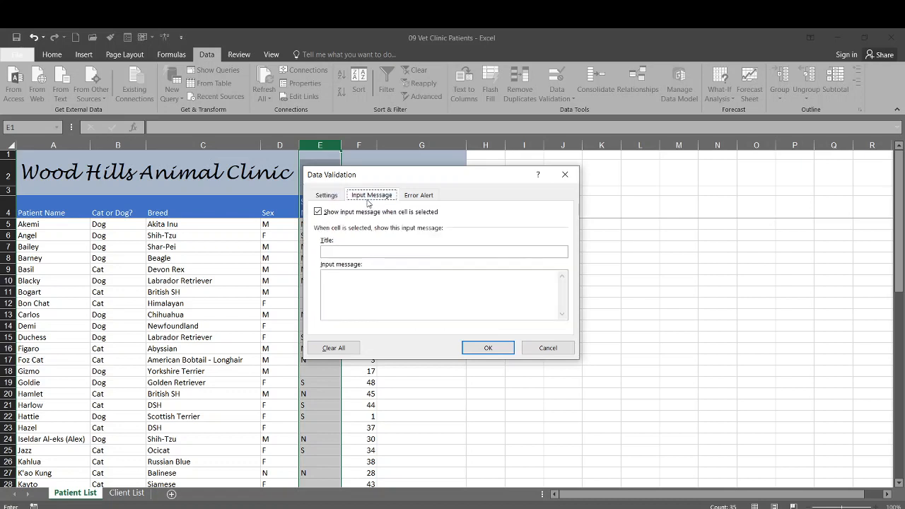
click(369, 276)
text(S=Spayed, N=Neutered)
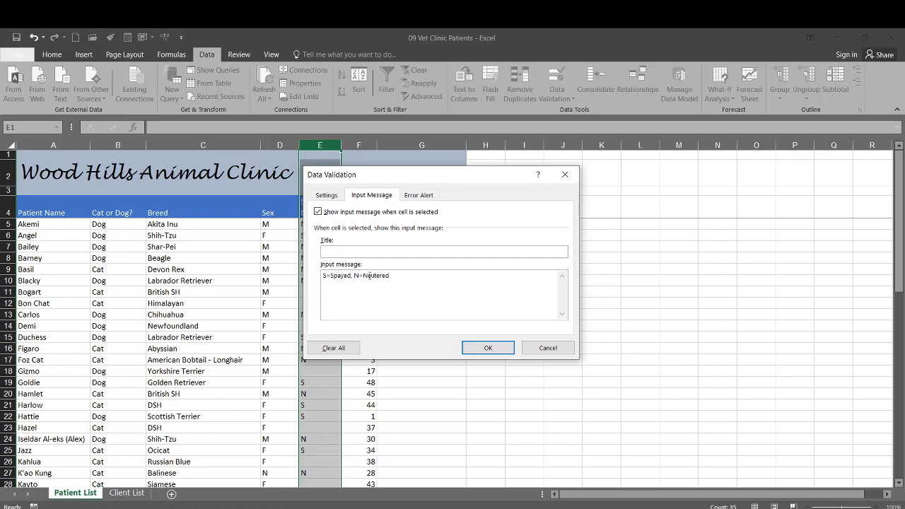
click(470, 347)
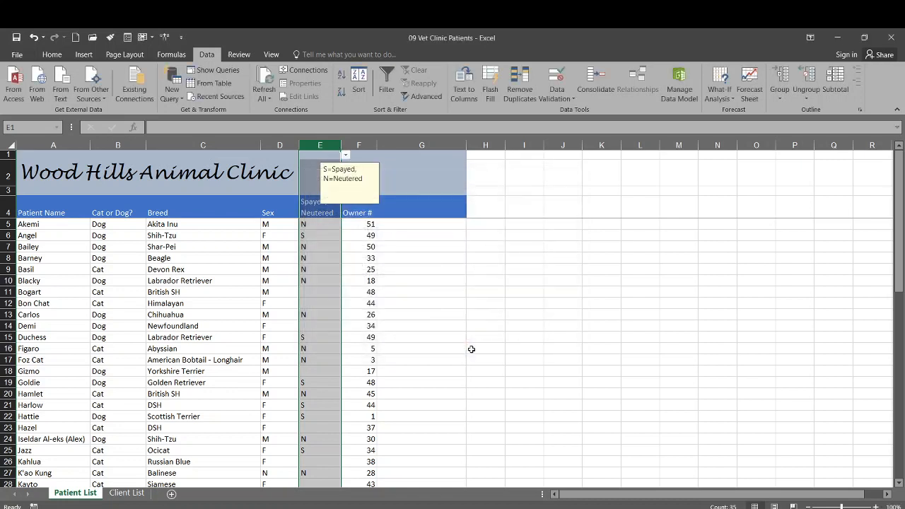
Check the input message and in-cell dropdown on several cells of the Spayed/Neutered column, including E5, E9 and E11.
click(323, 233)
click(312, 225)
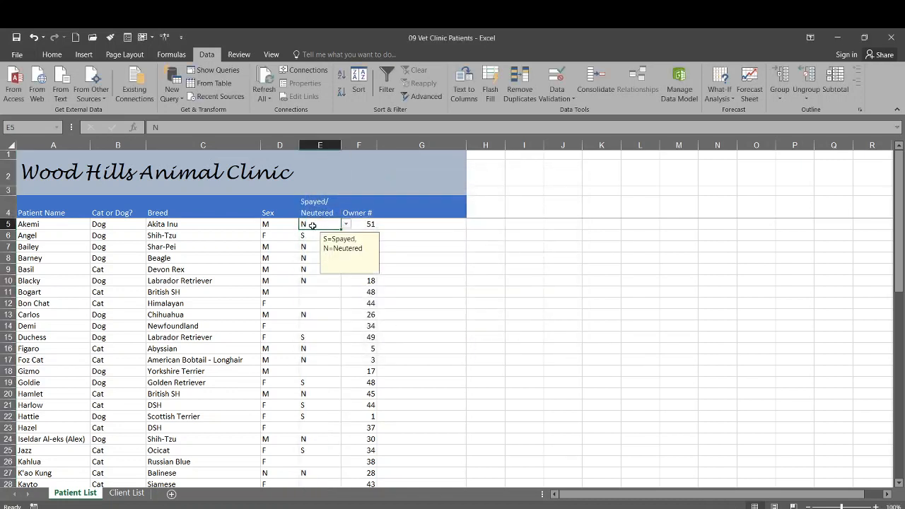
click(313, 238)
click(313, 248)
click(313, 267)
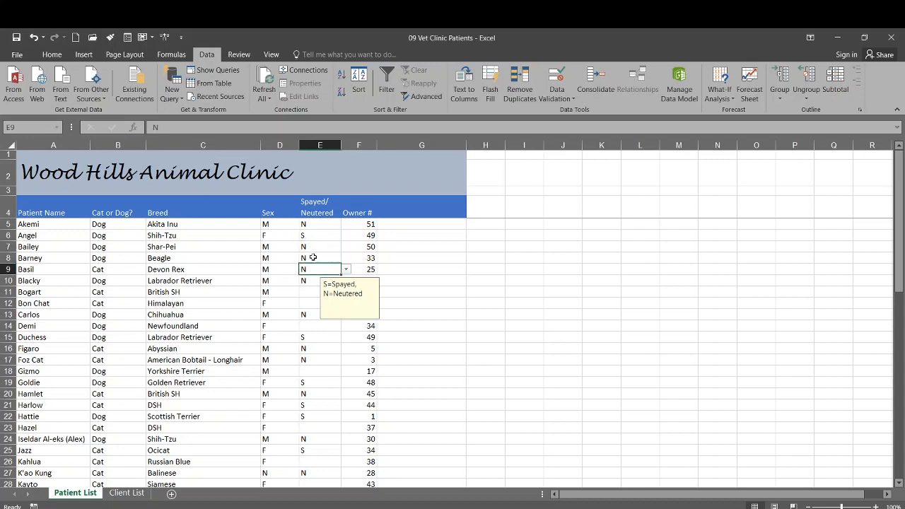
click(313, 244)
click(313, 225)
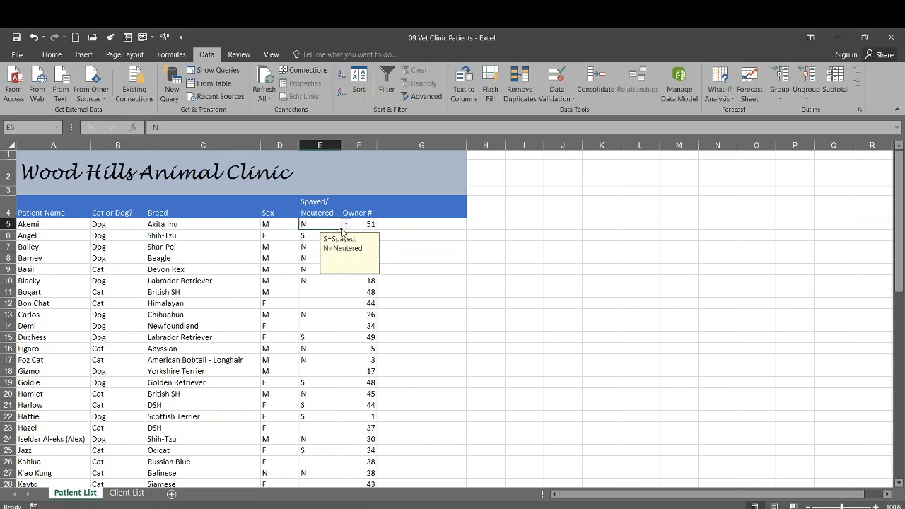
click(347, 225)
click(346, 226)
click(324, 291)
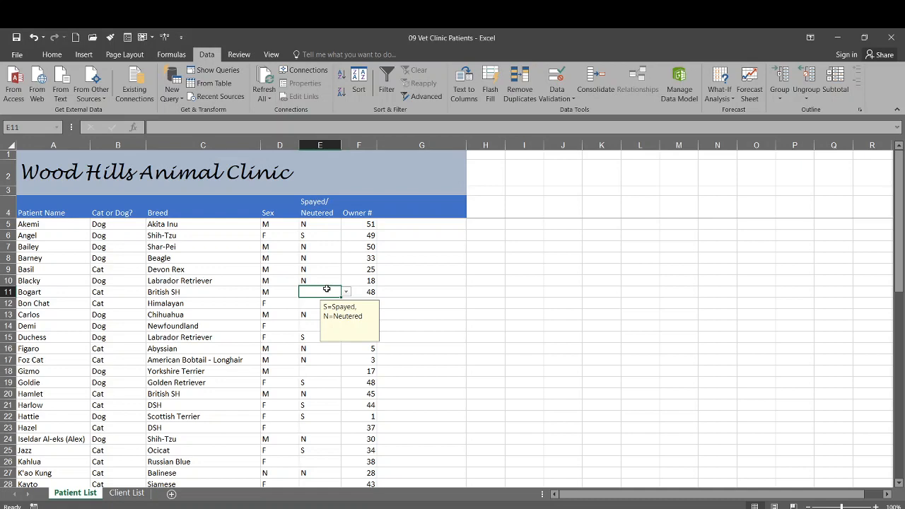
Start a new conditional formatting rule for E5:E100 that formats only cells that contain No Blanks.
click(322, 226)
drag(322, 227, 322, 264)
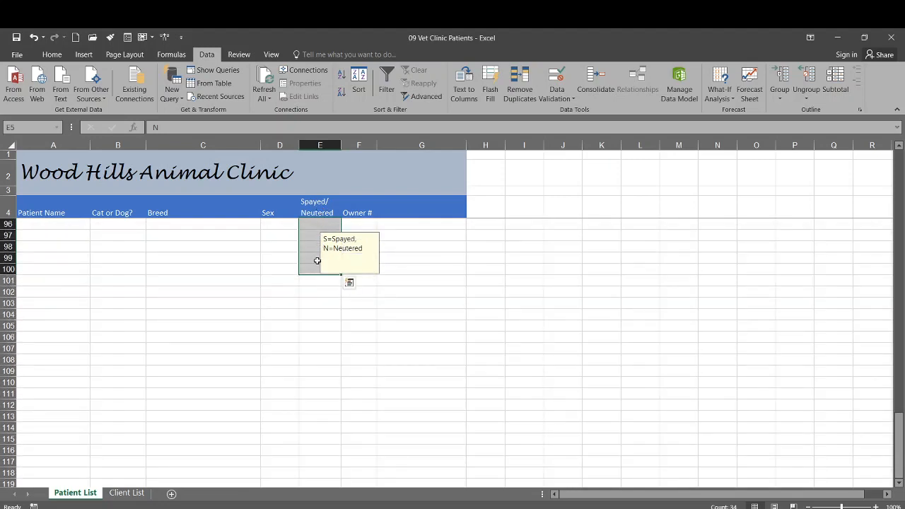
scroll(314, 259, up, 1)
scroll(315, 259, up, 20)
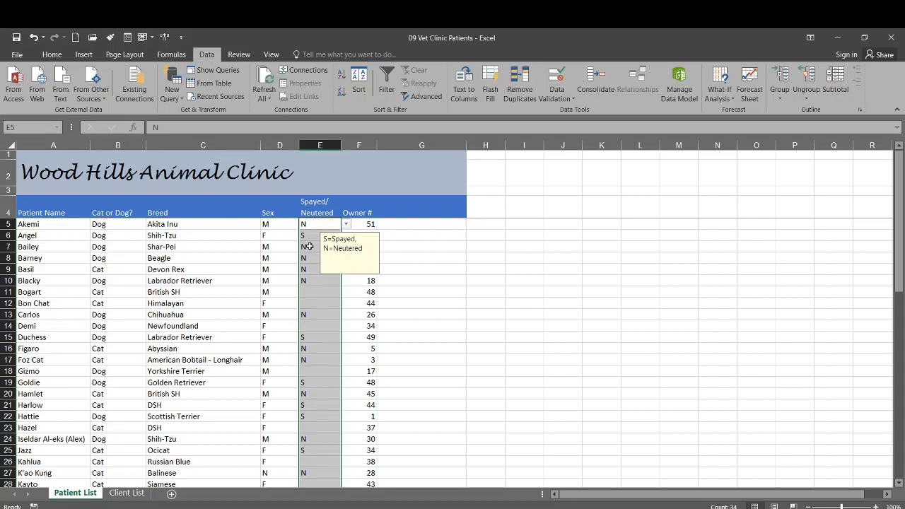
click(51, 55)
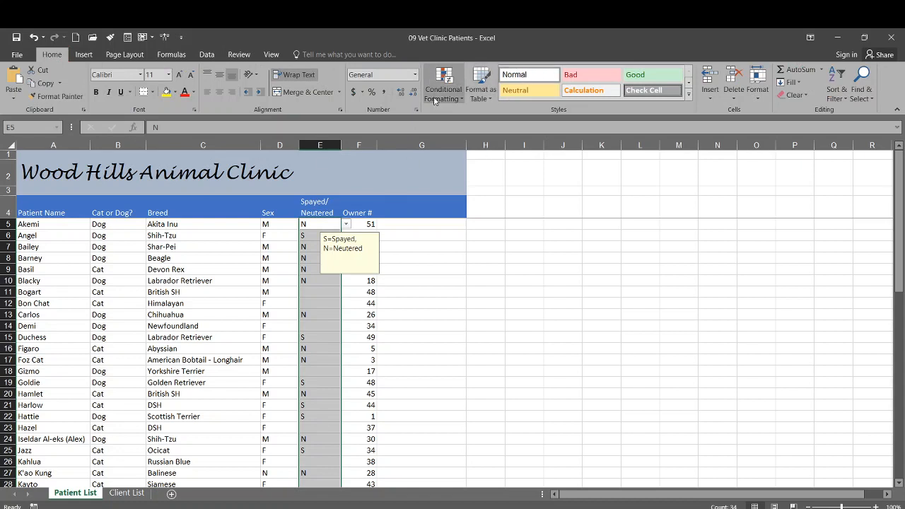
click(443, 94)
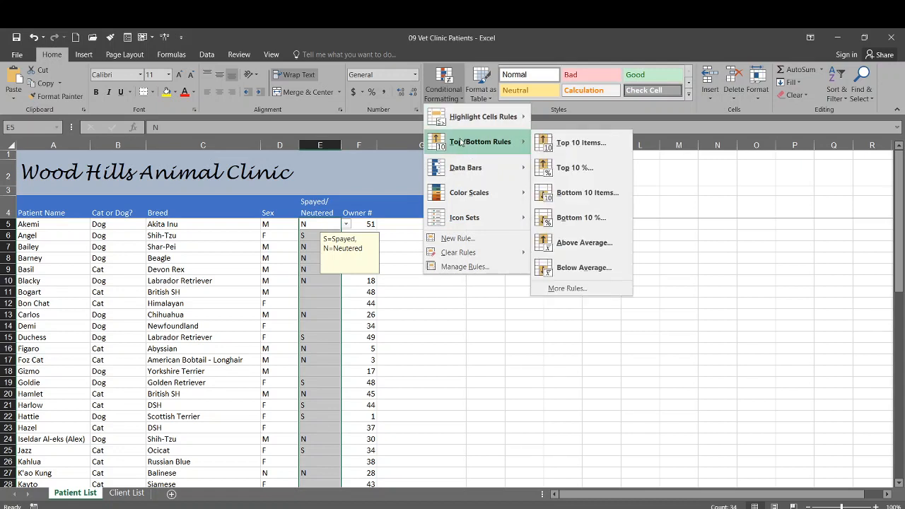
click(473, 238)
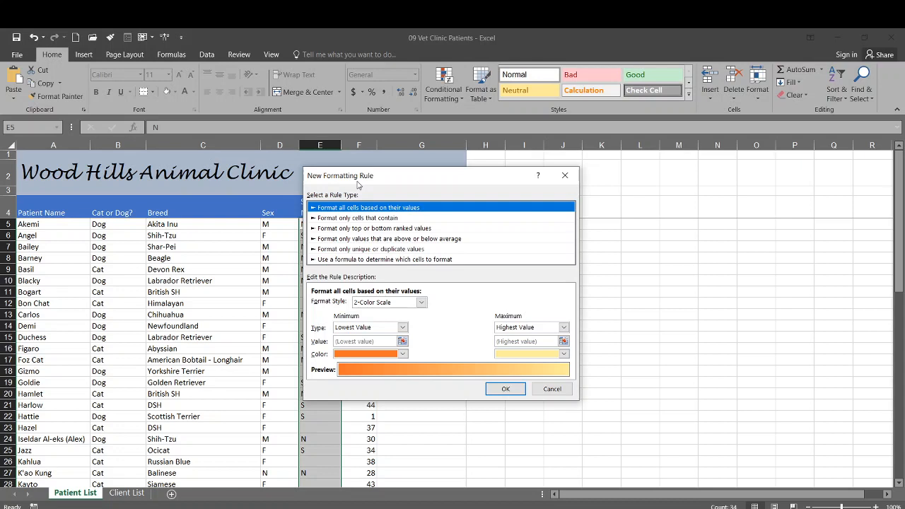
click(374, 219)
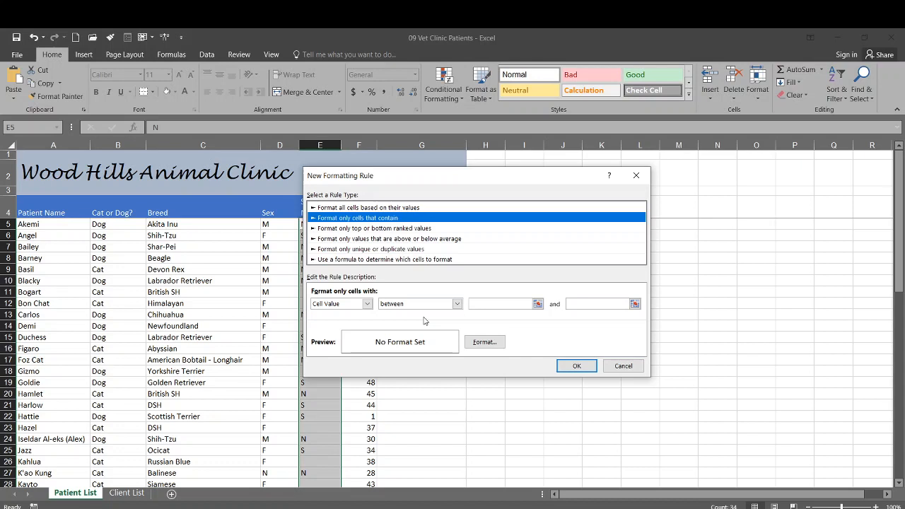
click(367, 304)
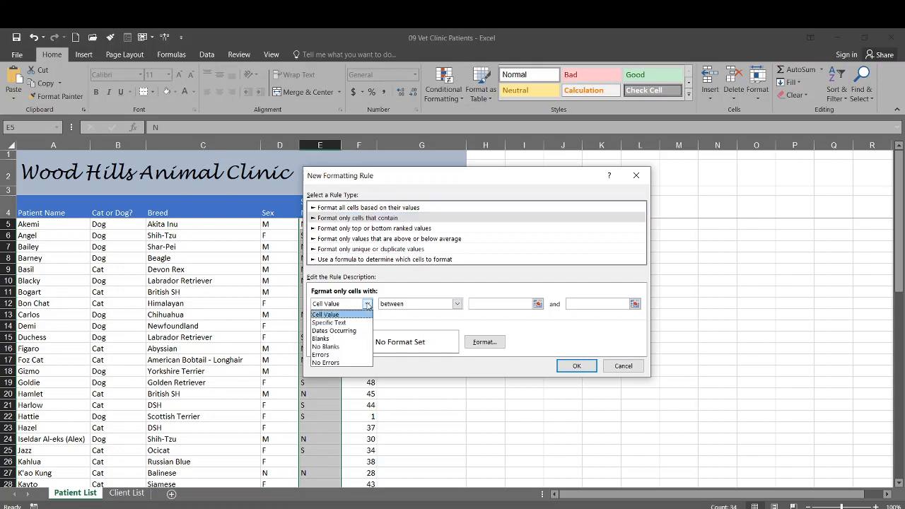
click(353, 346)
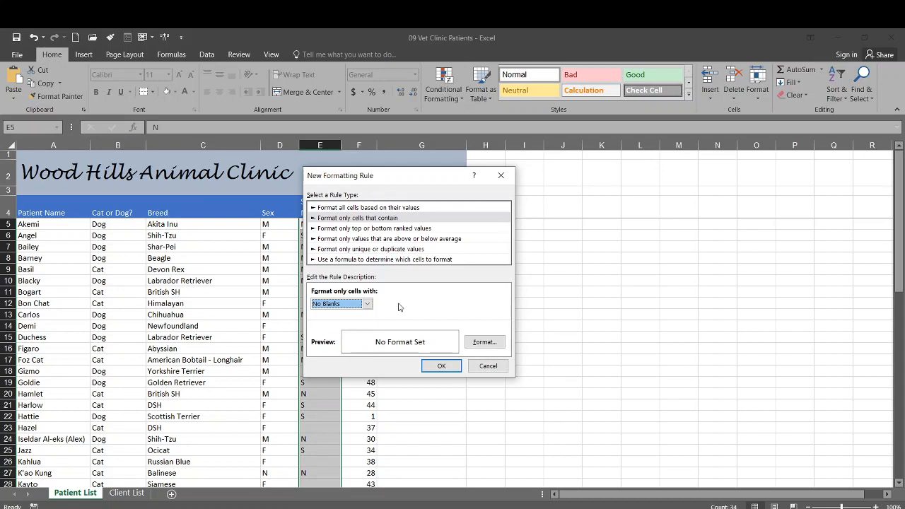
Give the No Blanks rule a light orange background fill and apply it to the Spayed/Neutered cells.
click(468, 341)
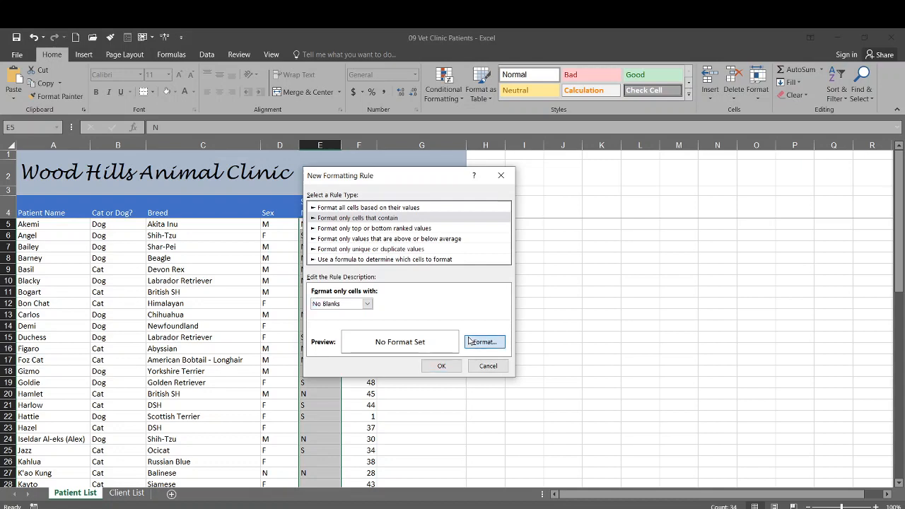
click(476, 340)
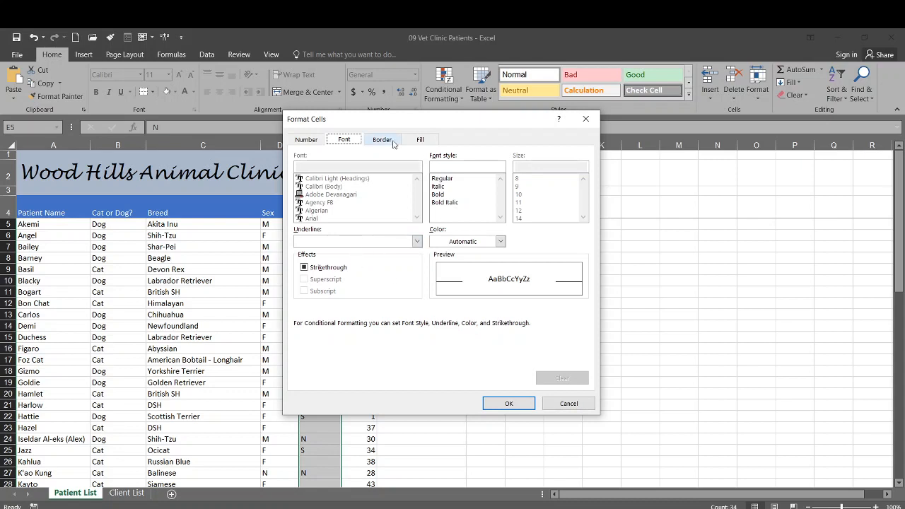
click(419, 140)
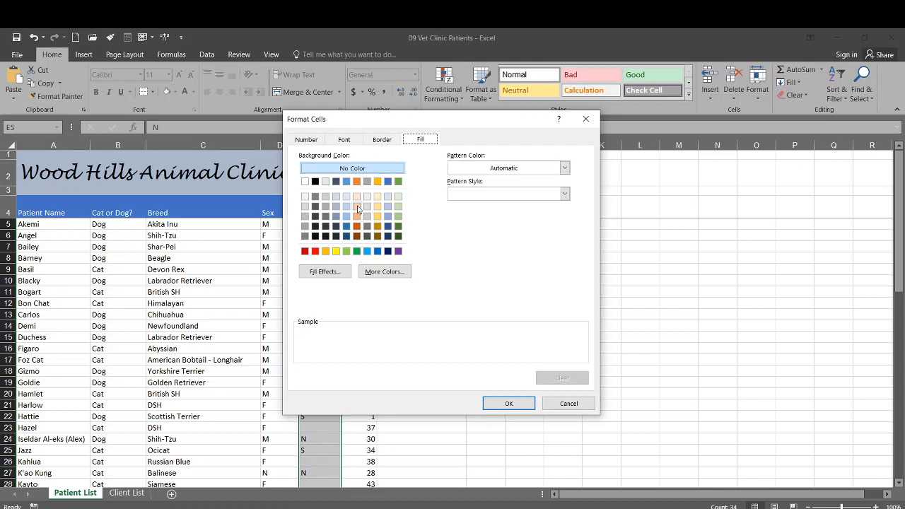
click(357, 206)
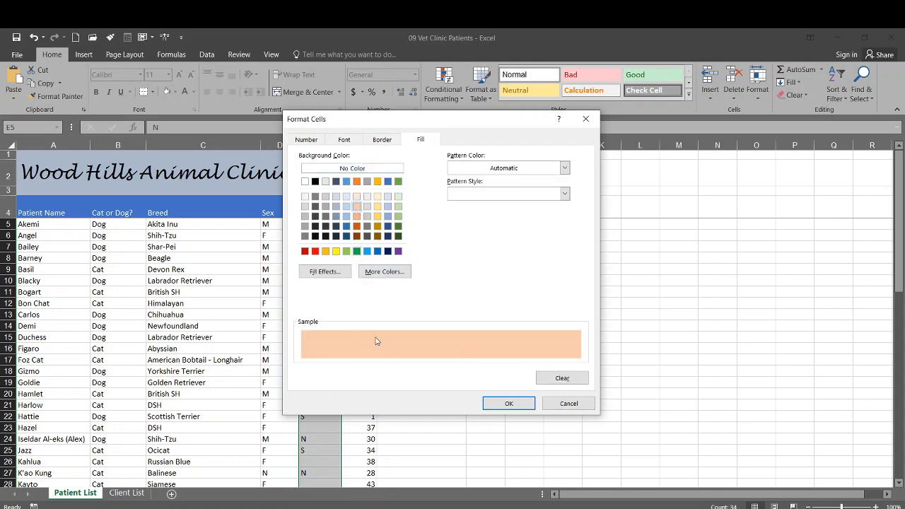
click(506, 404)
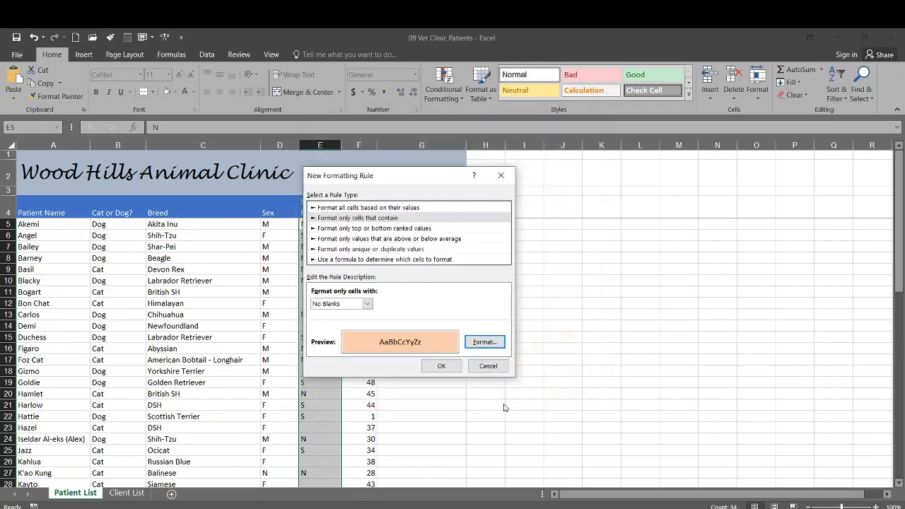
click(434, 361)
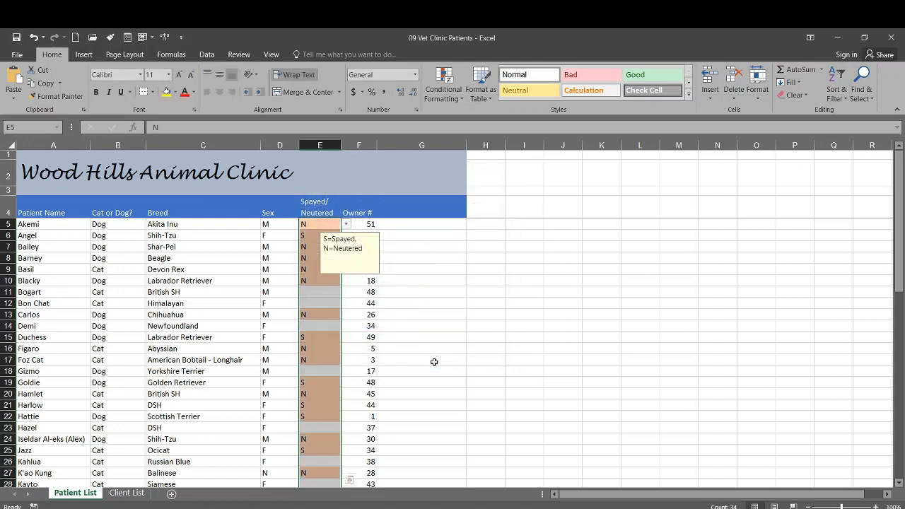
click(322, 312)
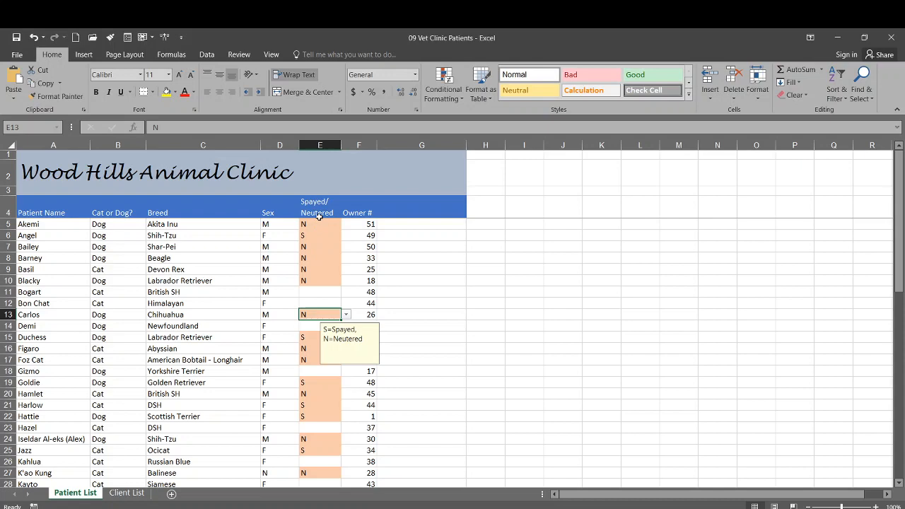
drag(313, 207, 312, 407)
scroll(313, 402, up, 12)
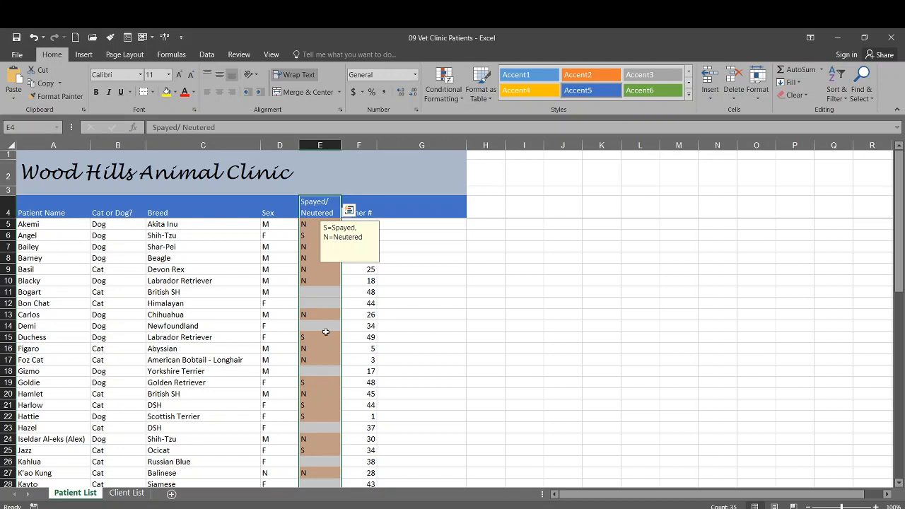
click(207, 55)
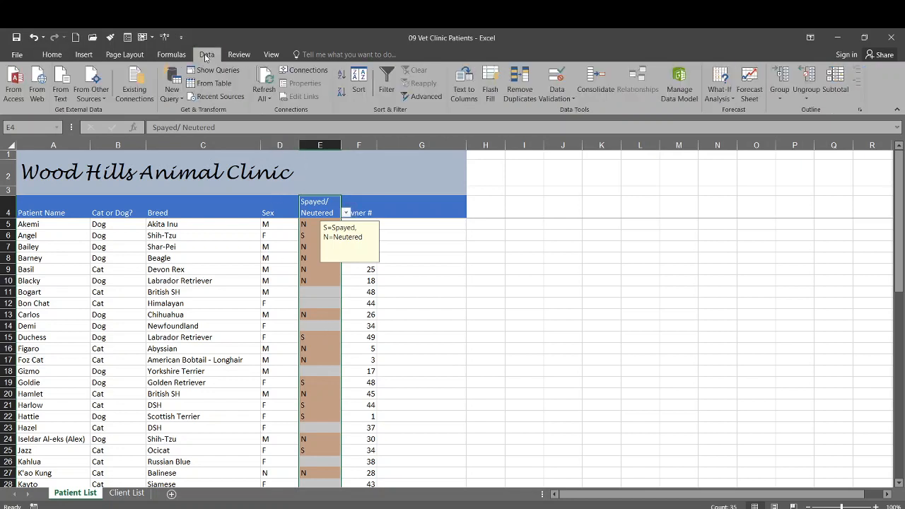
click(358, 91)
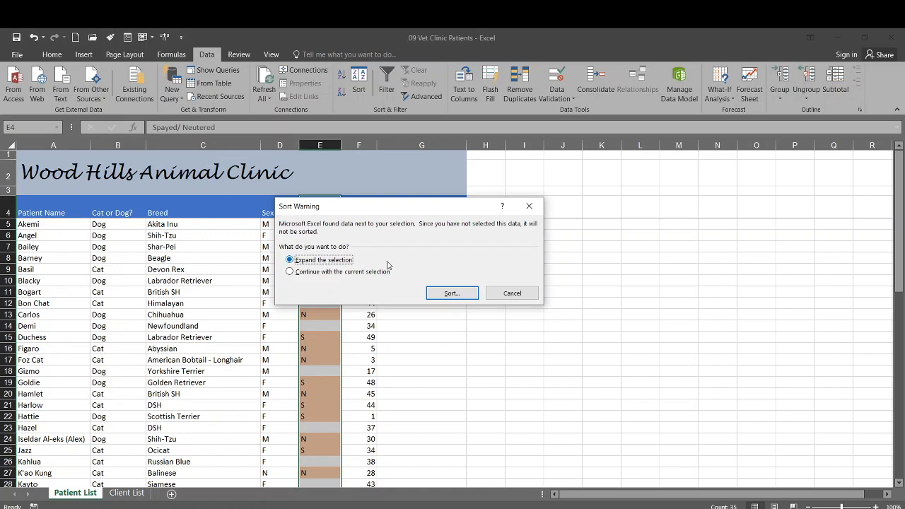
click(452, 293)
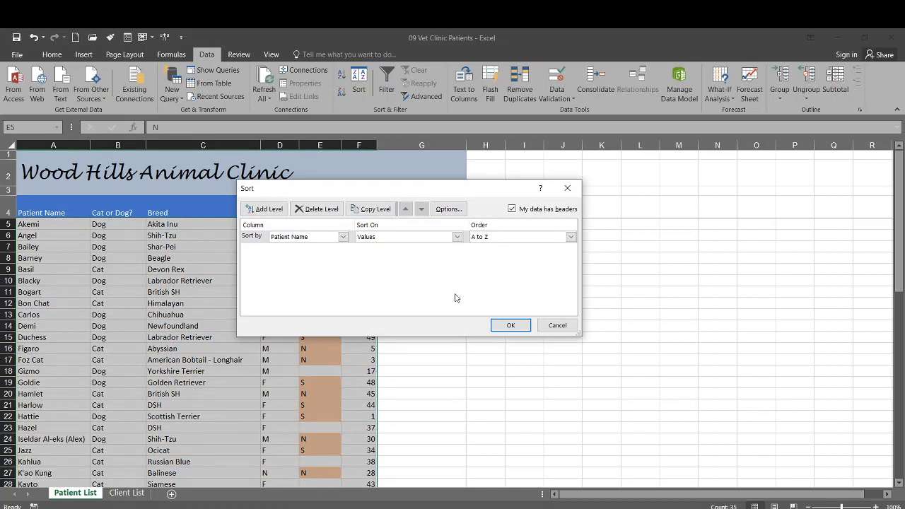
click(557, 325)
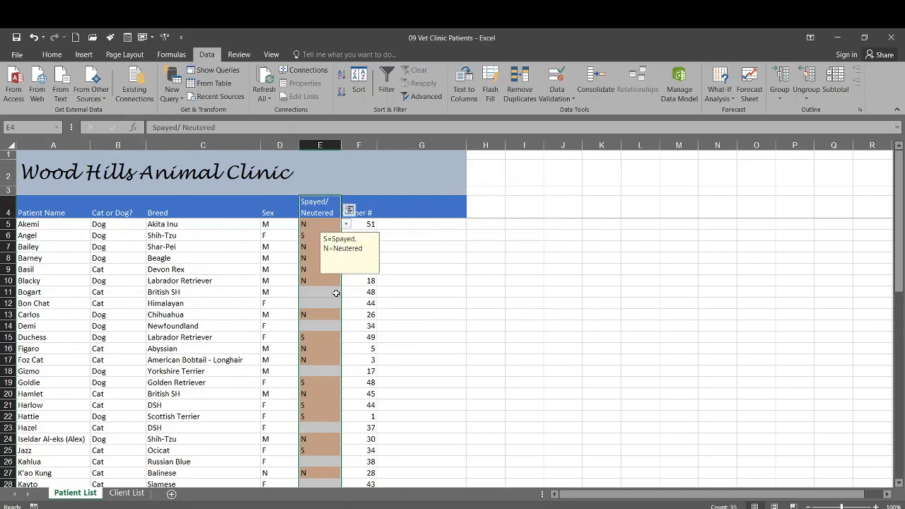
Select the Spayed/Neutered column from its header in E4 through E57 and name the range Patients.
drag(320, 210, 319, 470)
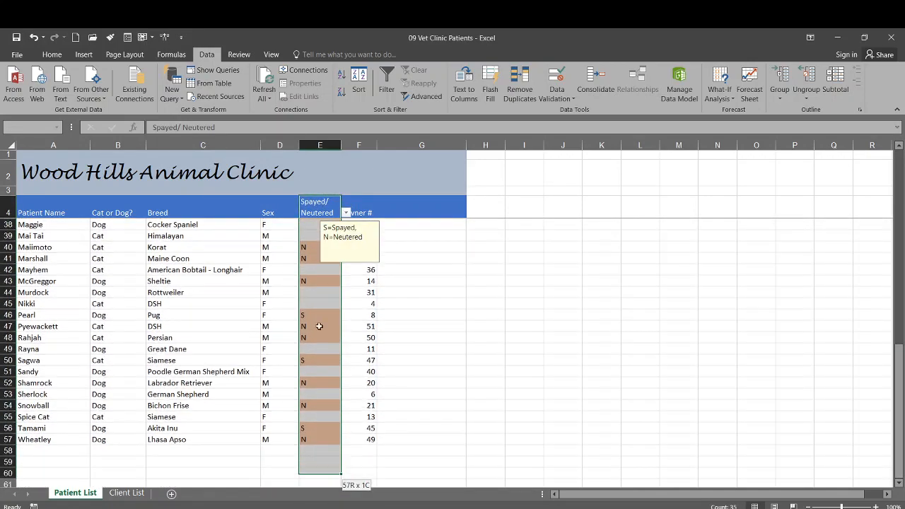
drag(319, 326, 322, 258)
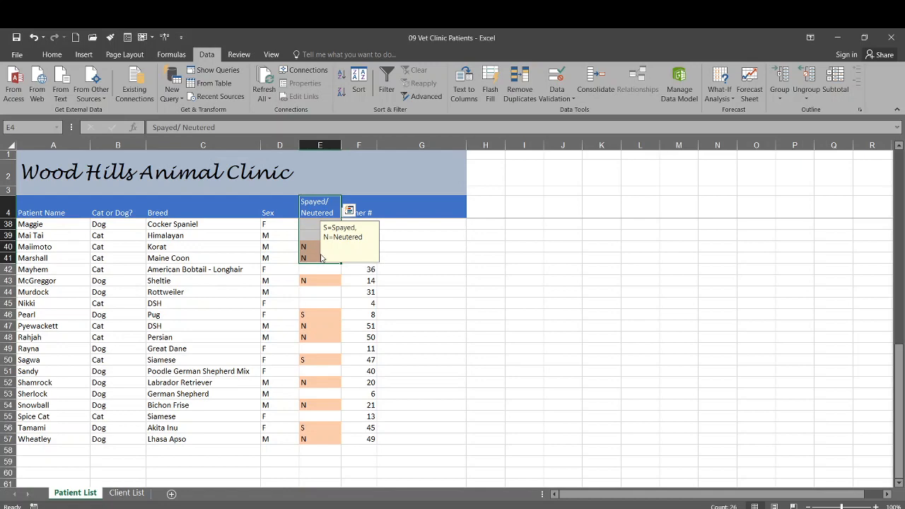
scroll(320, 258, up, 5)
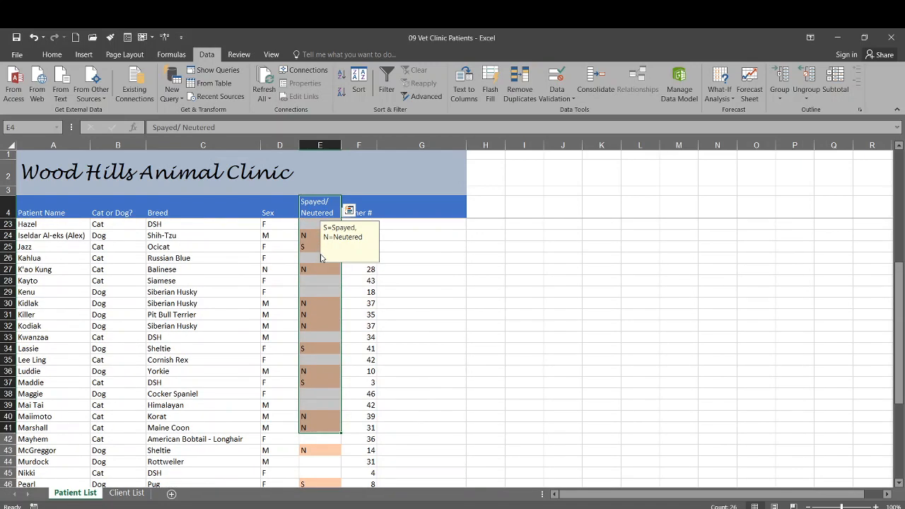
scroll(320, 258, up, 6)
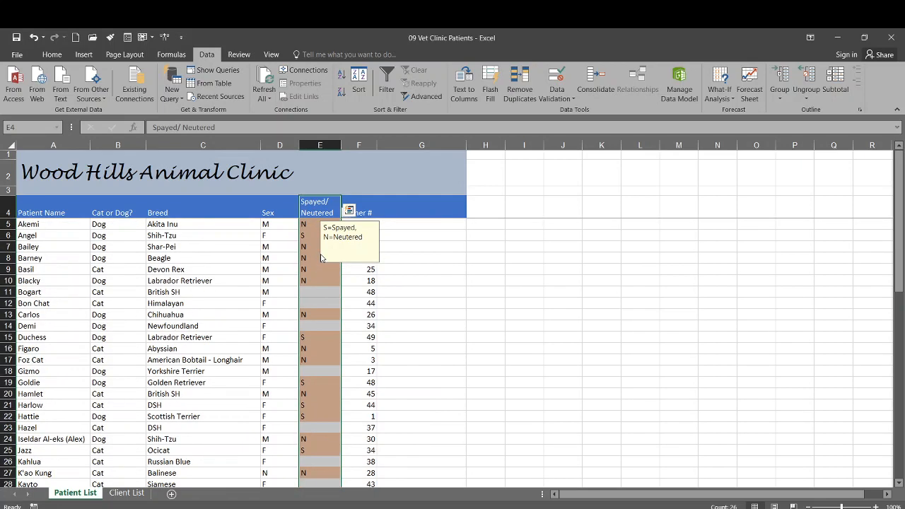
scroll(313, 264, down, 14)
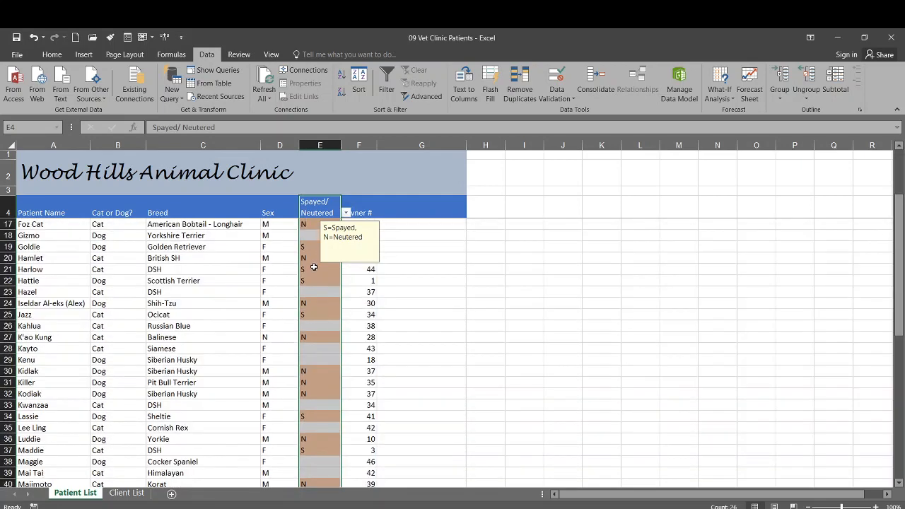
scroll(314, 271, up, 2)
scroll(313, 271, up, 2)
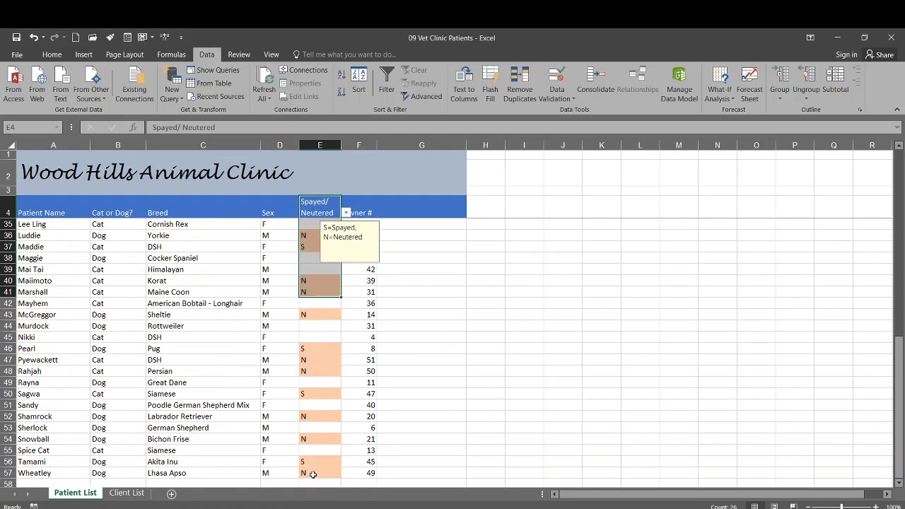
drag(309, 472, 312, 210)
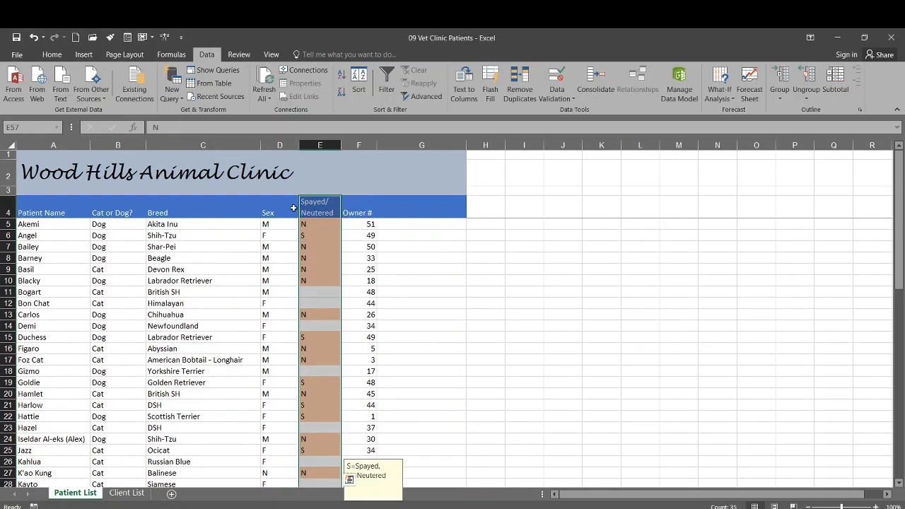
click(30, 127)
text(Patients)
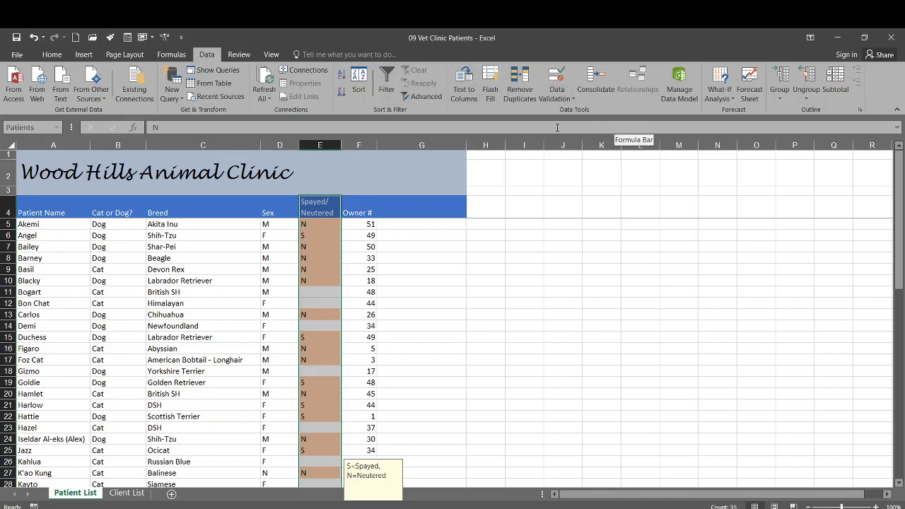
Delete the defined name Patients that refers to E4:E57, keeping the Clients name.
click(52, 55)
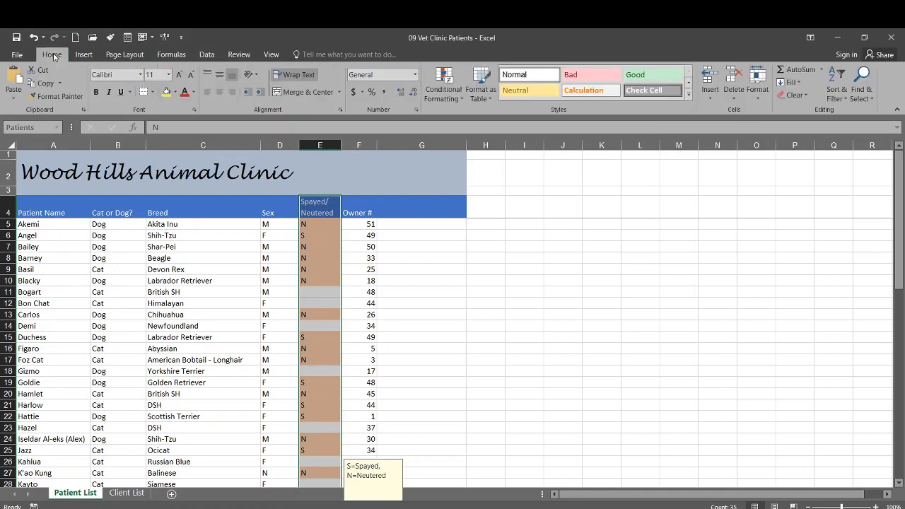
click(173, 55)
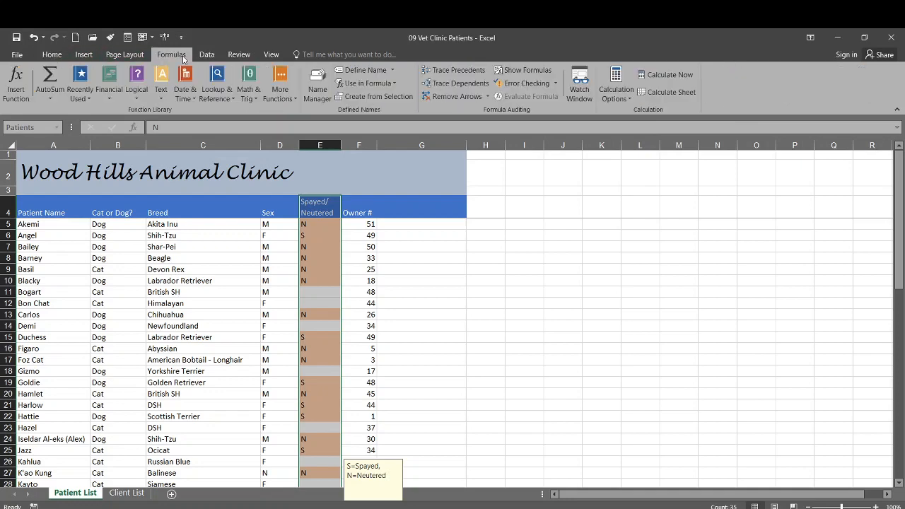
click(317, 83)
click(299, 191)
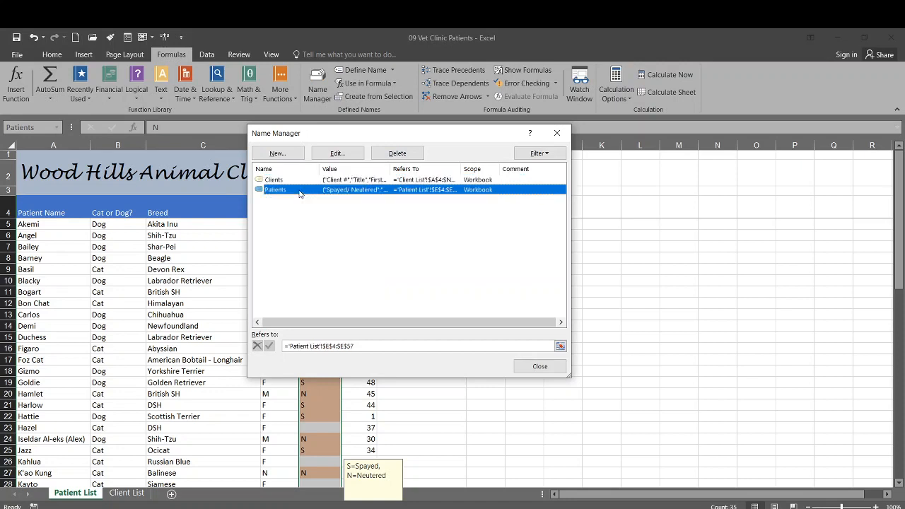
click(397, 153)
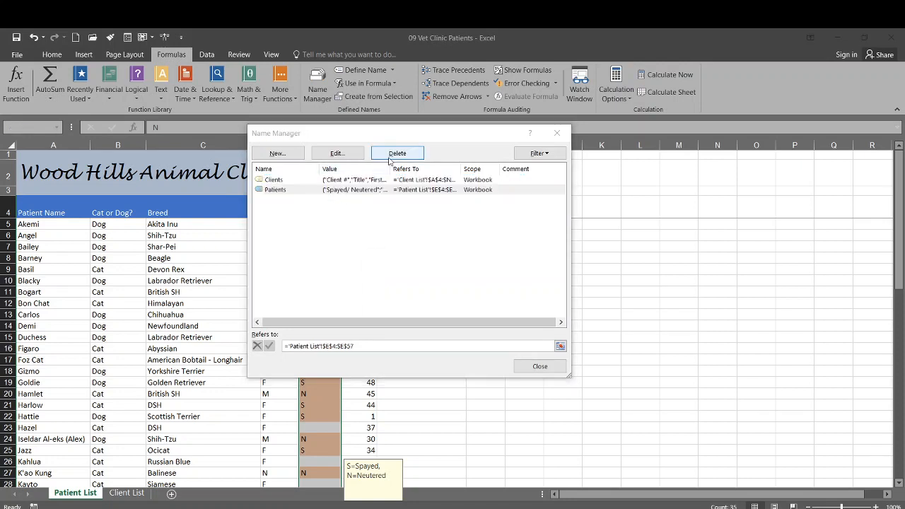
click(433, 309)
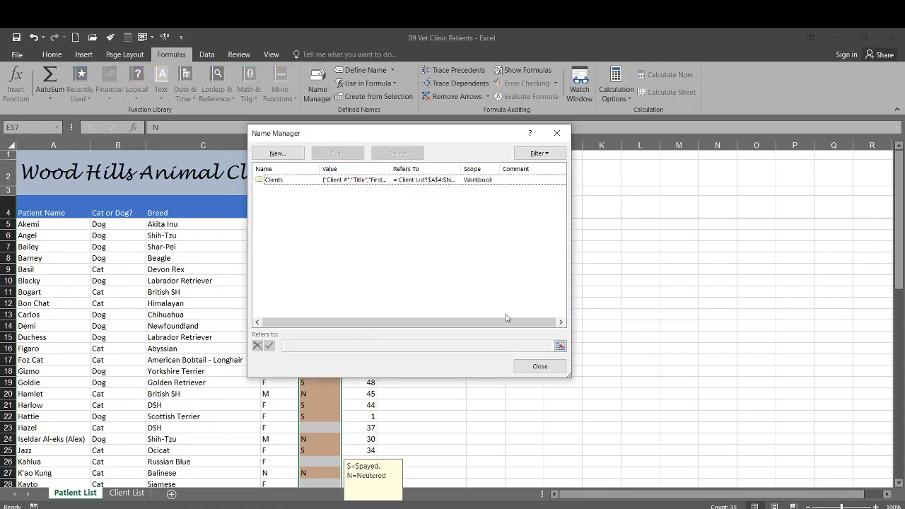
click(537, 365)
Select the whole patient table including its header row, A4:F57, and name the range Patients.
drag(72, 212, 362, 449)
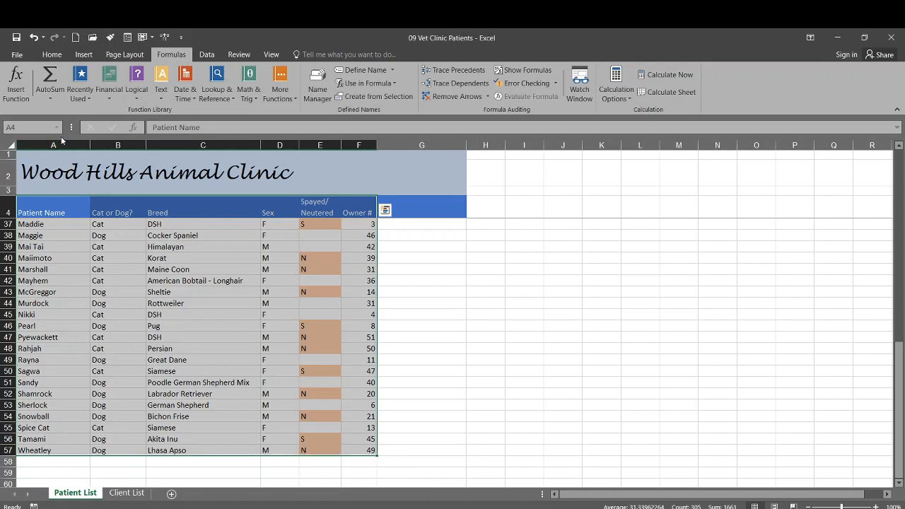
click(30, 129)
text(Patients)
key(Return)
click(205, 55)
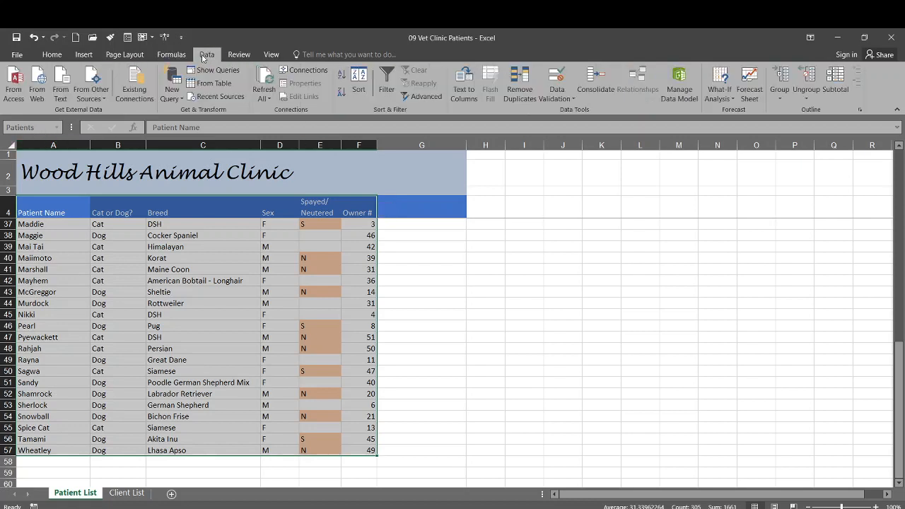
Start a custom sort of the patient table with Spayed/ Neutered as the sort-by column.
click(356, 86)
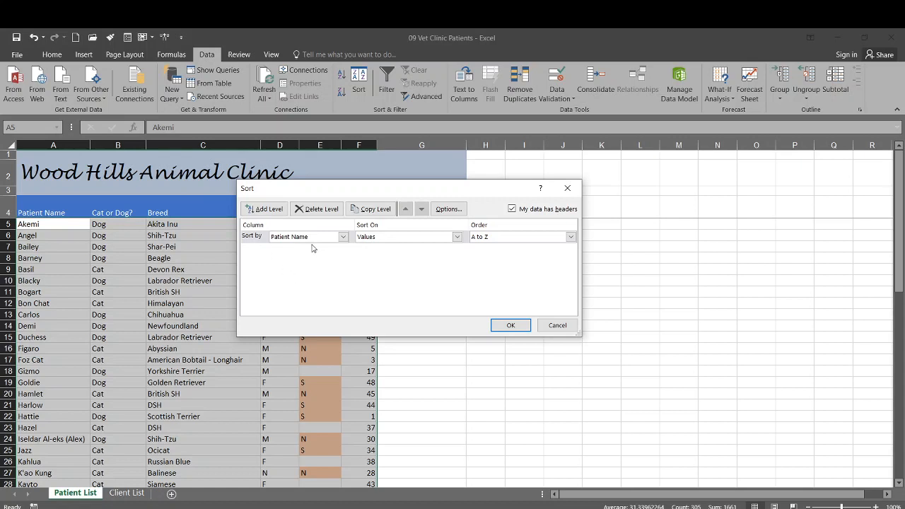
click(342, 236)
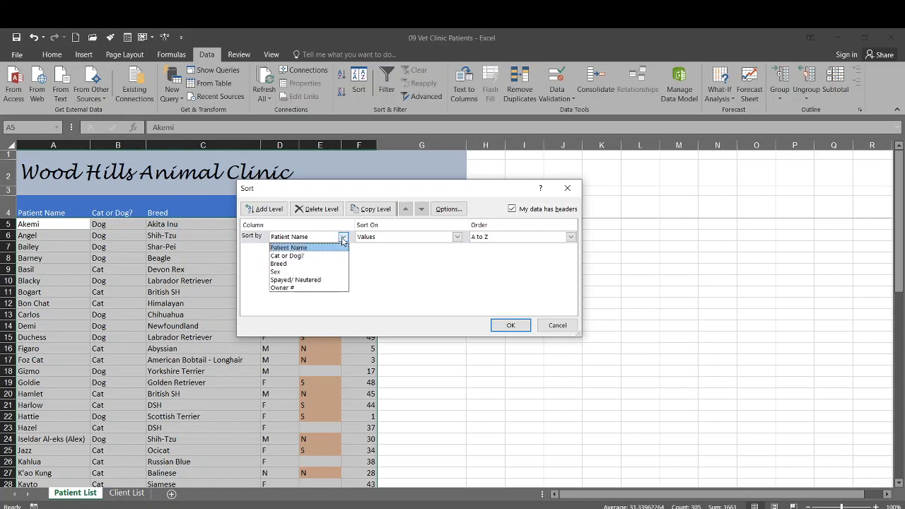
click(318, 280)
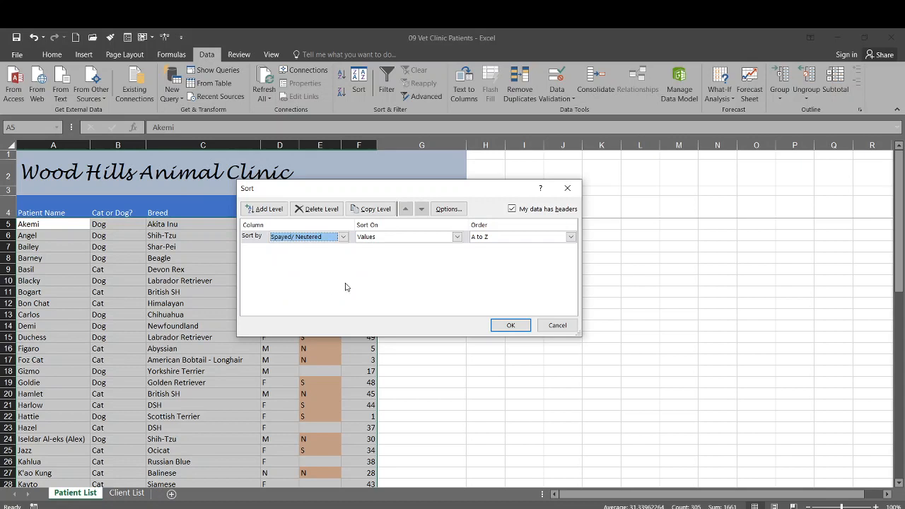
Try Font Color as the sort basis for the Spayed/ Neutered level and check its color choices.
click(378, 238)
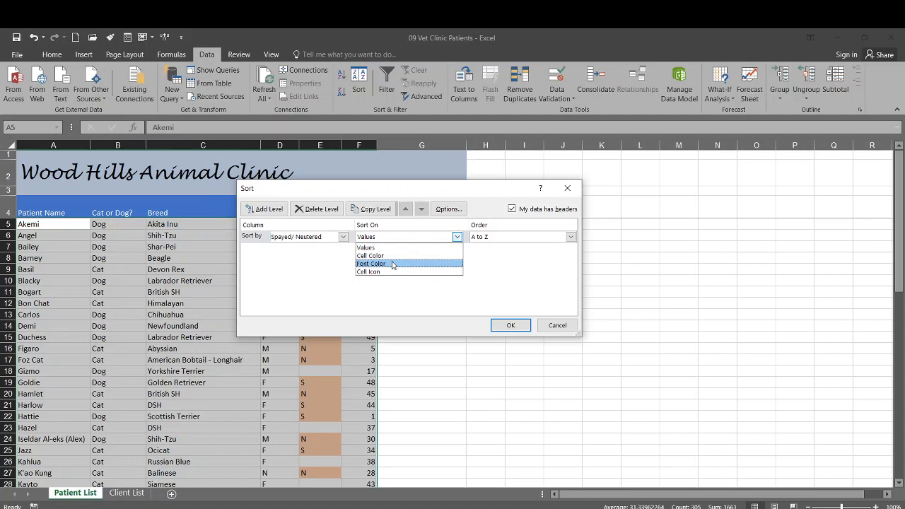
click(393, 264)
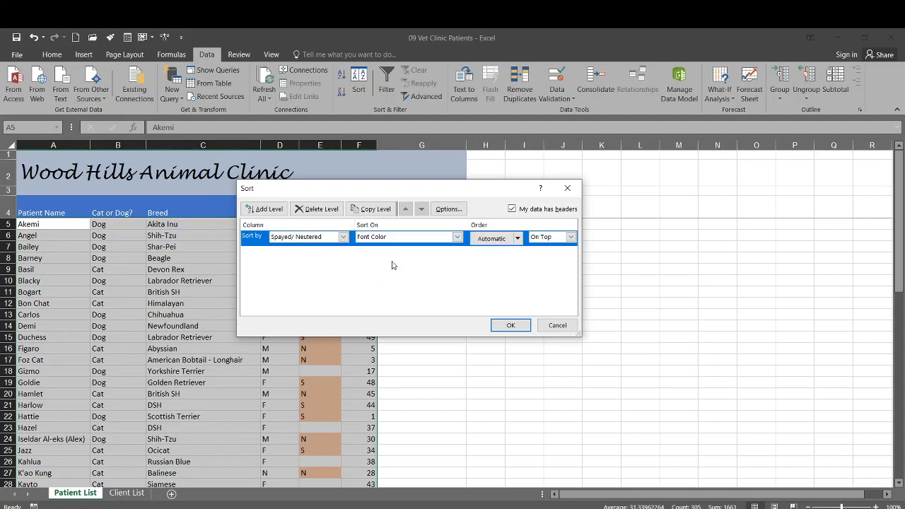
click(518, 238)
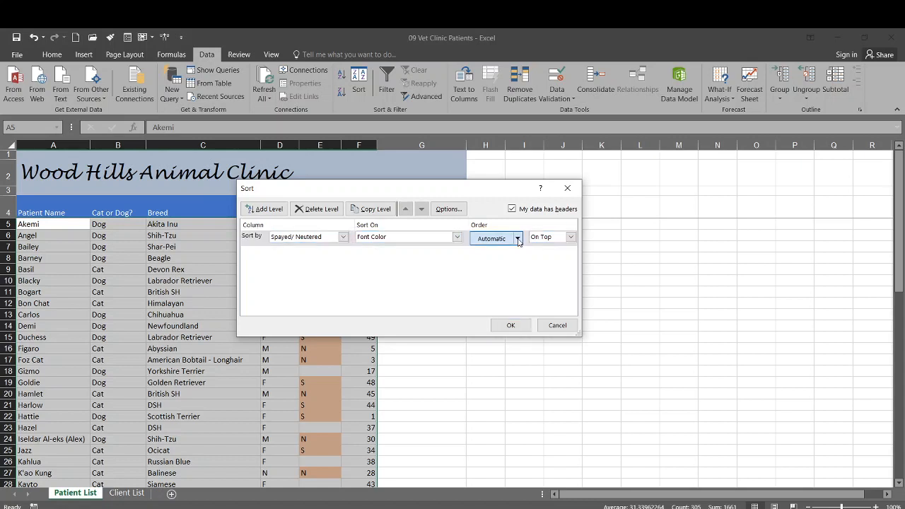
click(518, 239)
Sort the patient table on the Spayed/ Neutered column's Cell Color, placing the light orange cells On Top.
click(453, 240)
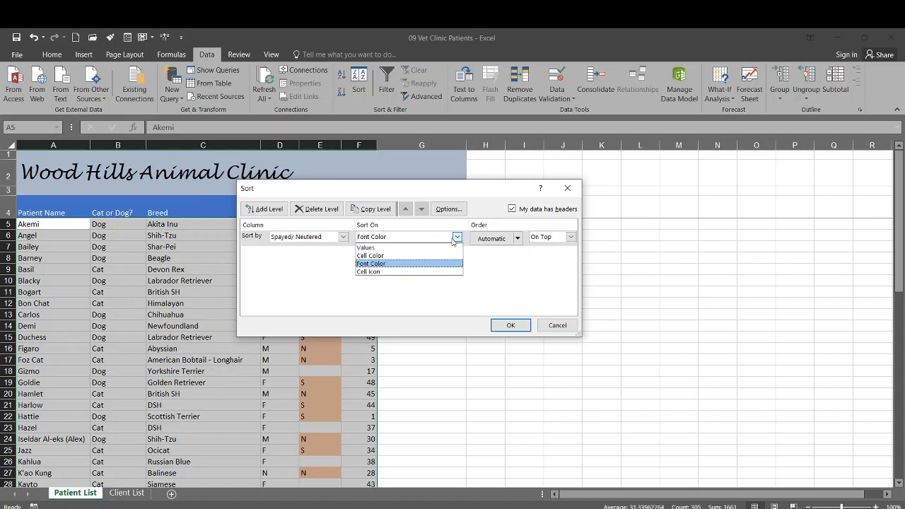
click(414, 255)
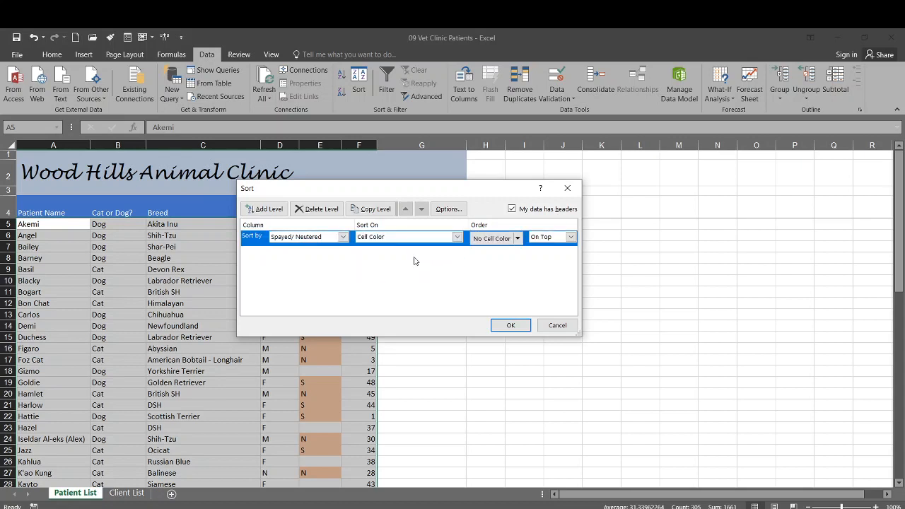
click(517, 239)
click(479, 269)
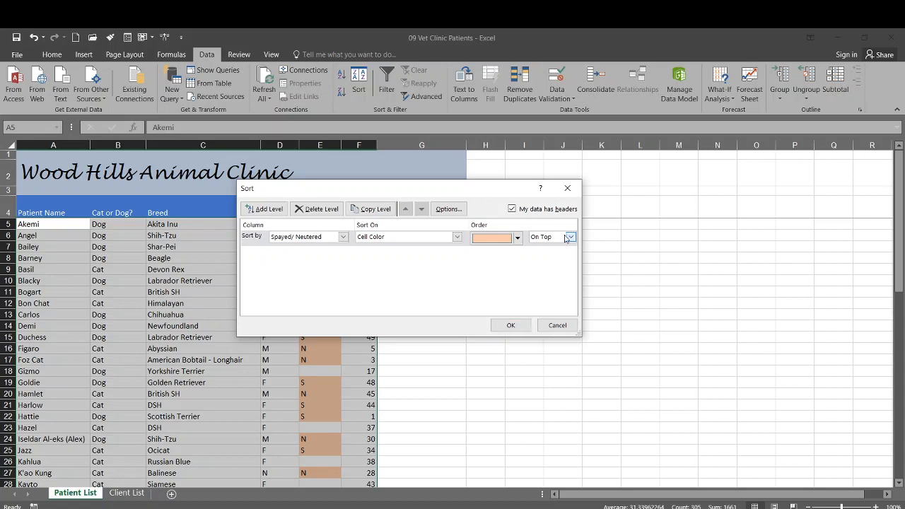
click(511, 324)
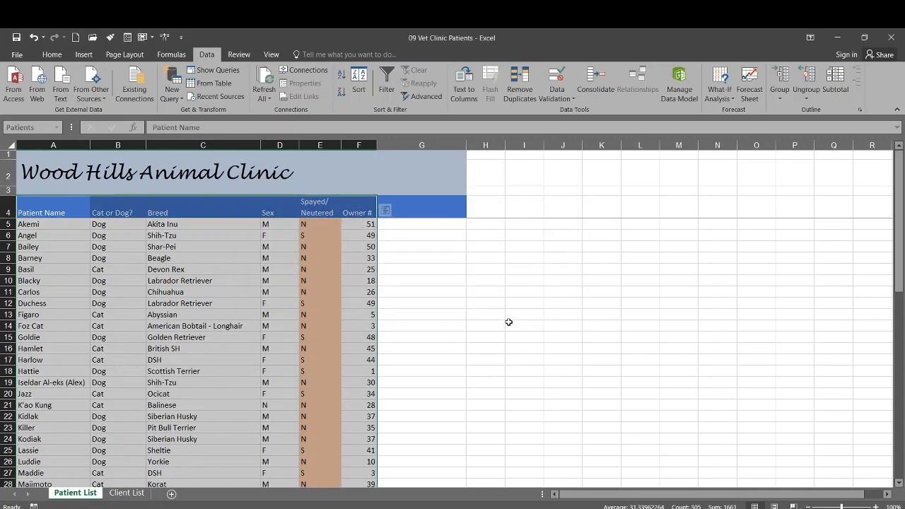
Examine the sorted patient list, comparing the rows with shaded Spayed/Neutered cells to the blank ones below them.
scroll(340, 294, down, 5)
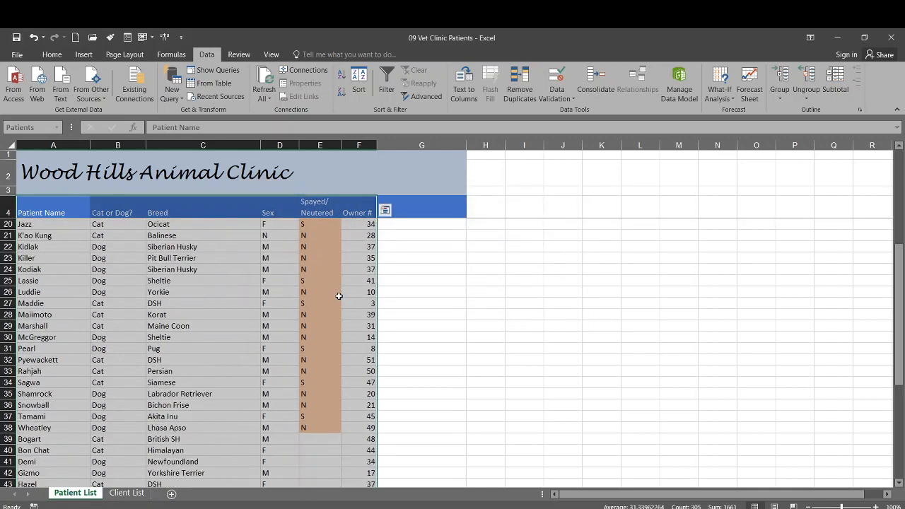
scroll(321, 311, down, 6)
scroll(304, 333, up, 7)
scroll(305, 331, up, 4)
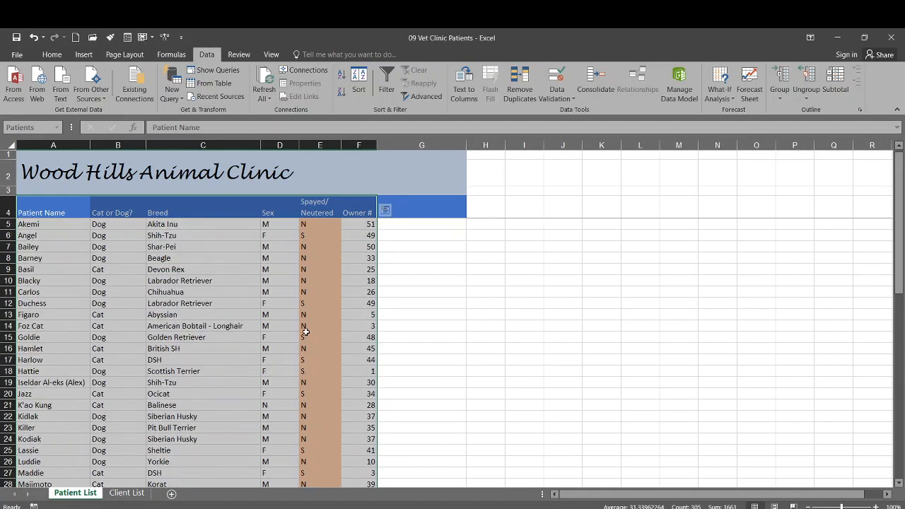
click(319, 224)
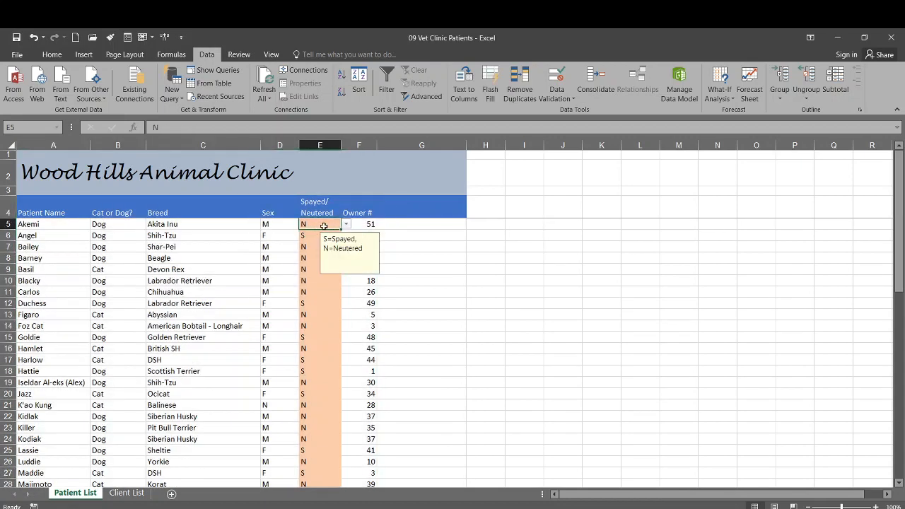
scroll(321, 294, down, 5)
scroll(321, 296, down, 4)
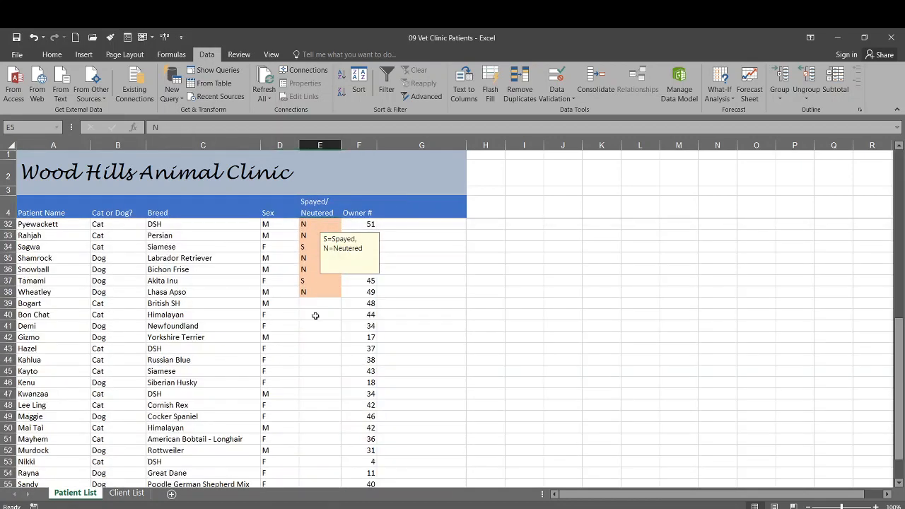
scroll(325, 352, up, 9)
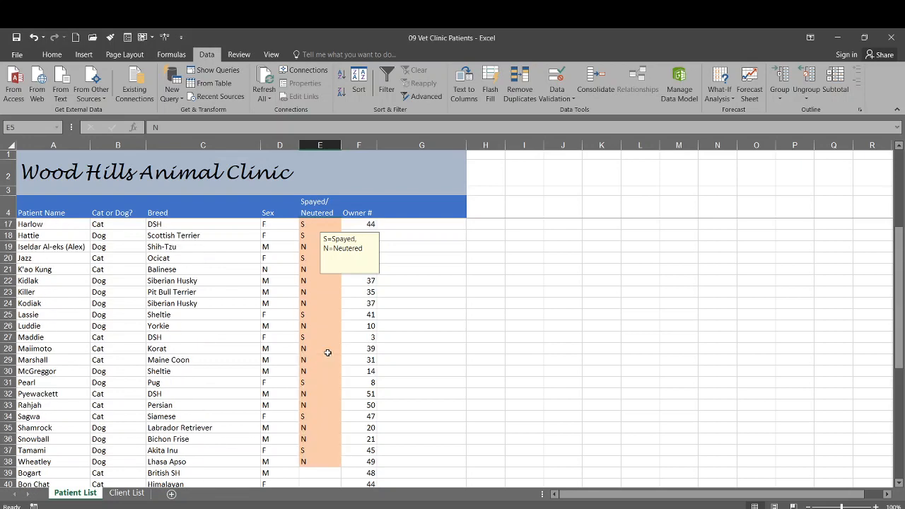